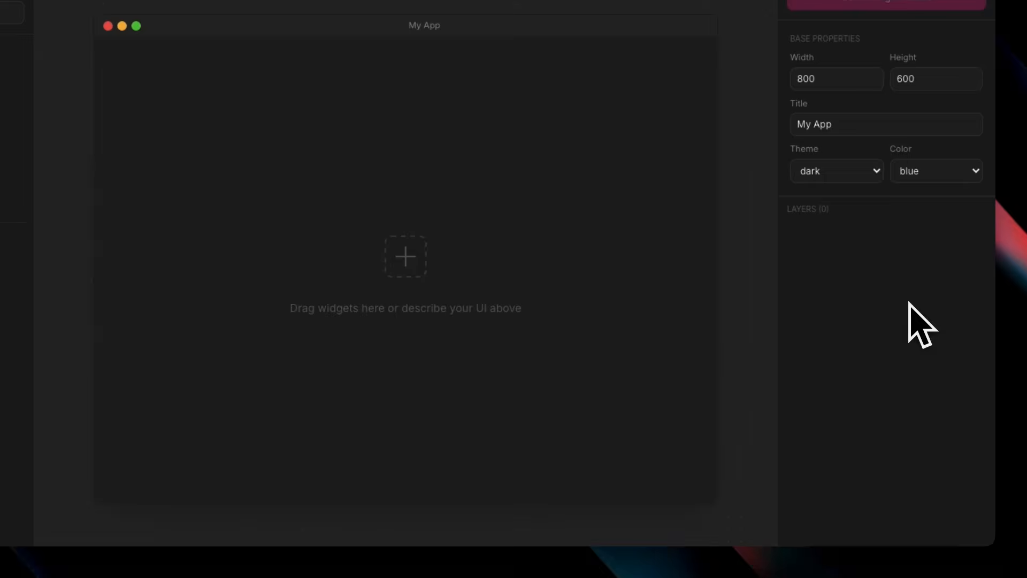
pyautogui.click(137, 112)
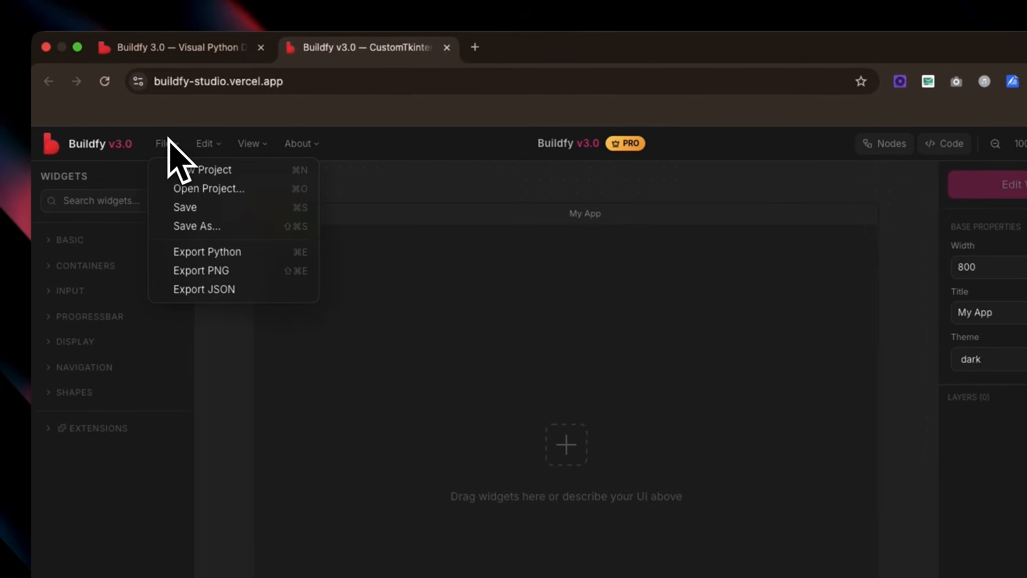
pyautogui.click(207, 147)
pyautogui.click(208, 147)
pyautogui.click(247, 147)
pyautogui.click(250, 147)
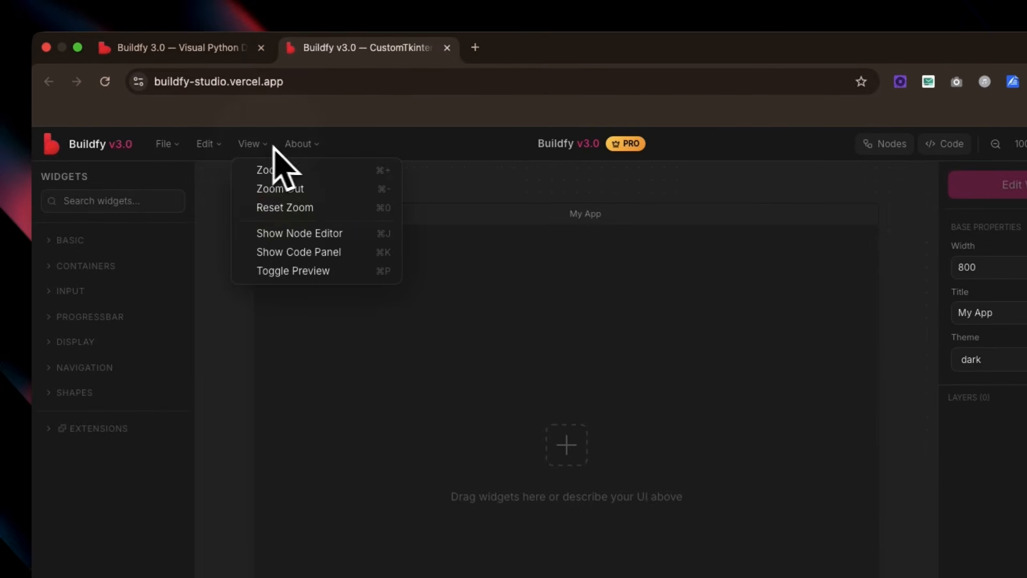
pyautogui.click(319, 147)
pyautogui.click(319, 148)
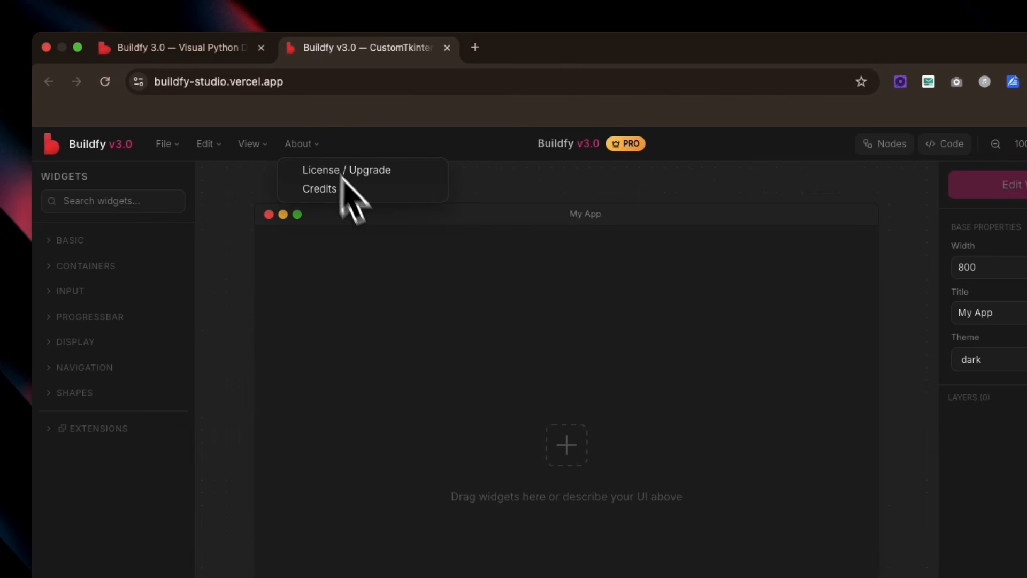
pyautogui.click(483, 403)
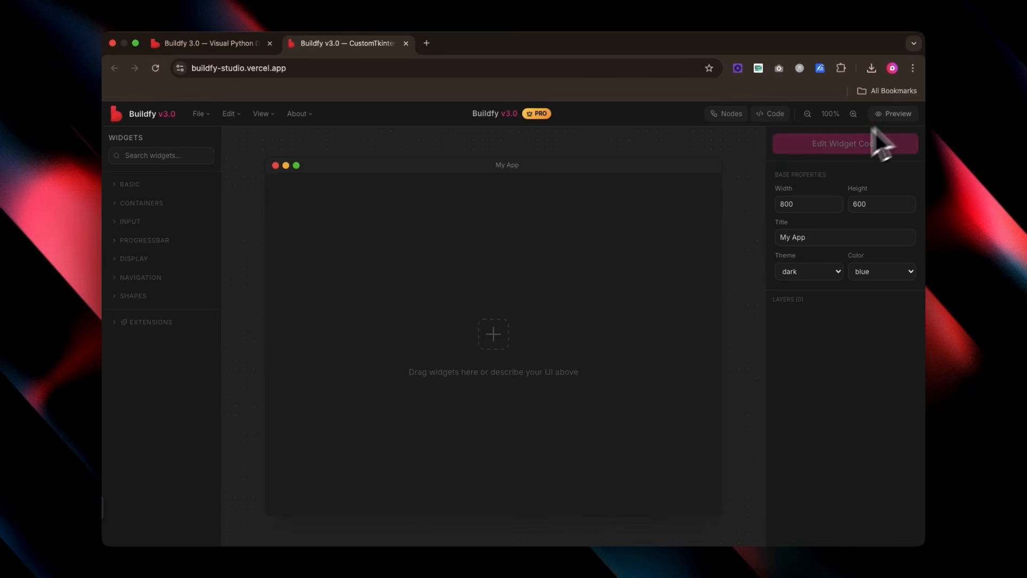
# Browse the third-party extension widgets and try to place CTkCodeBox on the canvas
pyautogui.click(120, 321)
pyautogui.scroll(-3, 177, 399)
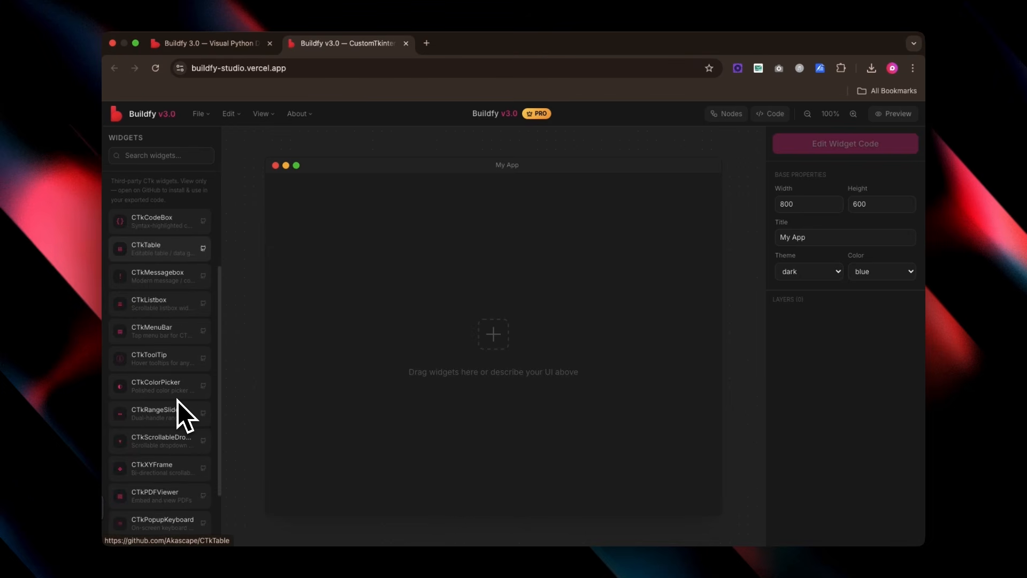
pyautogui.scroll(3, 179, 415)
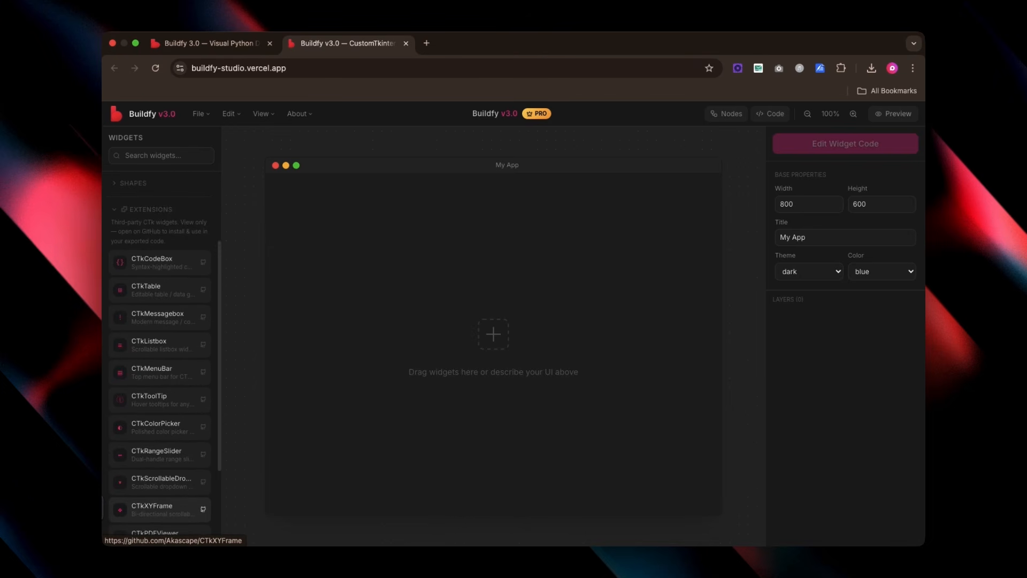
pyautogui.scroll(1, 177, 399)
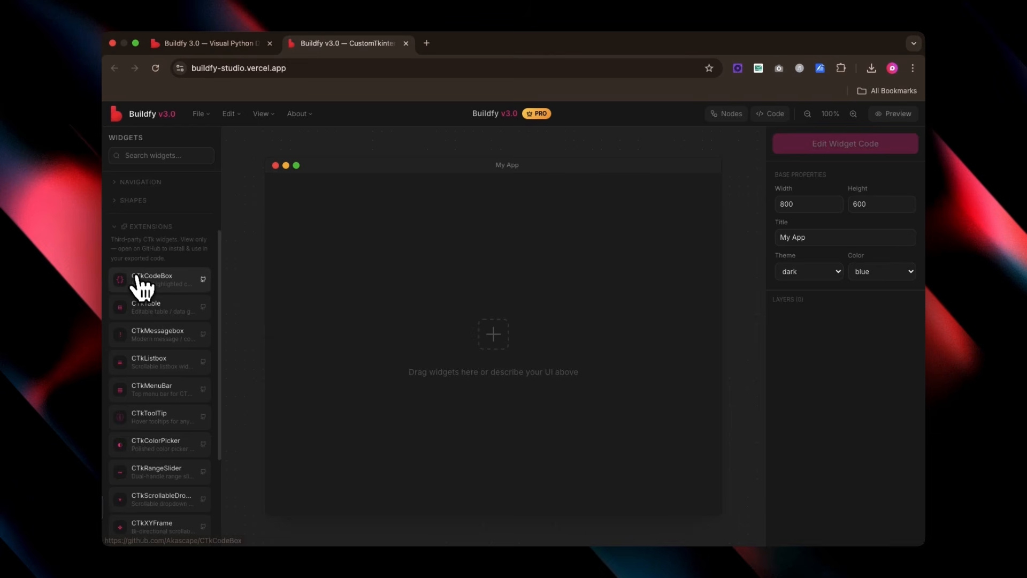
pyautogui.moveTo(136, 276); pyautogui.dragTo(302, 281)
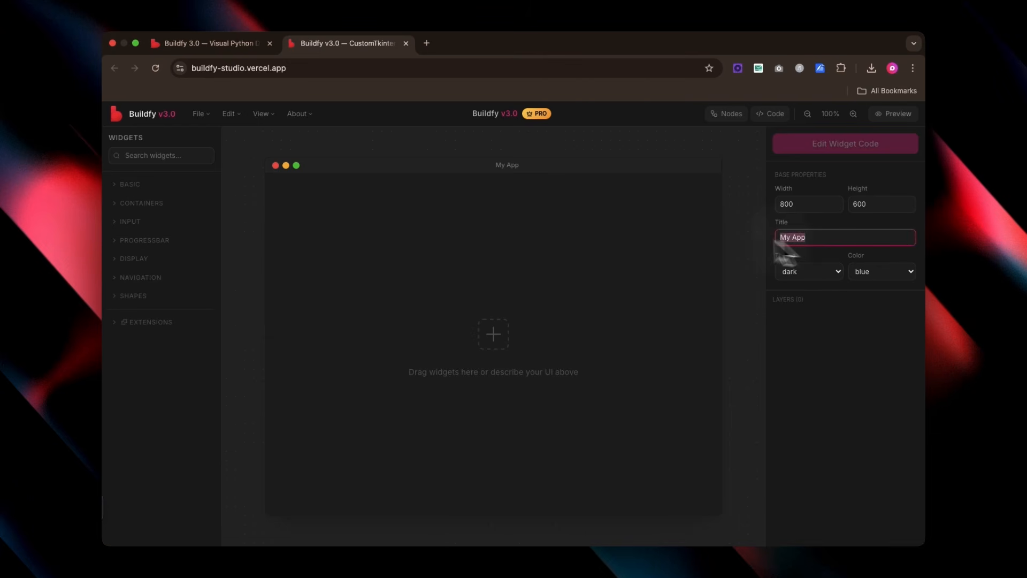
# Title the app window "Login Page" and set its theme to system and its color to dark-blue
pyautogui.write('Login Page')
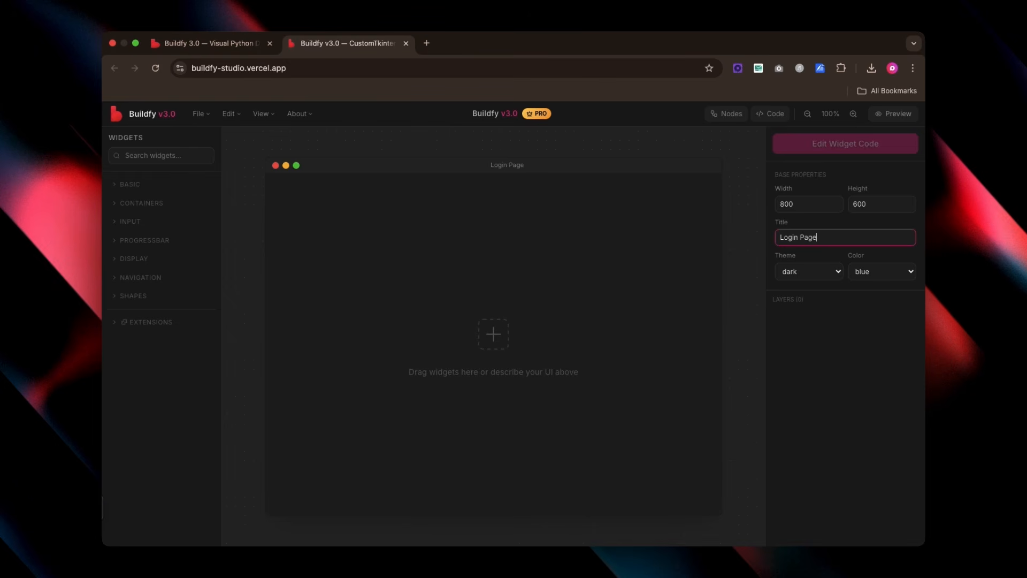
pyautogui.click(837, 272)
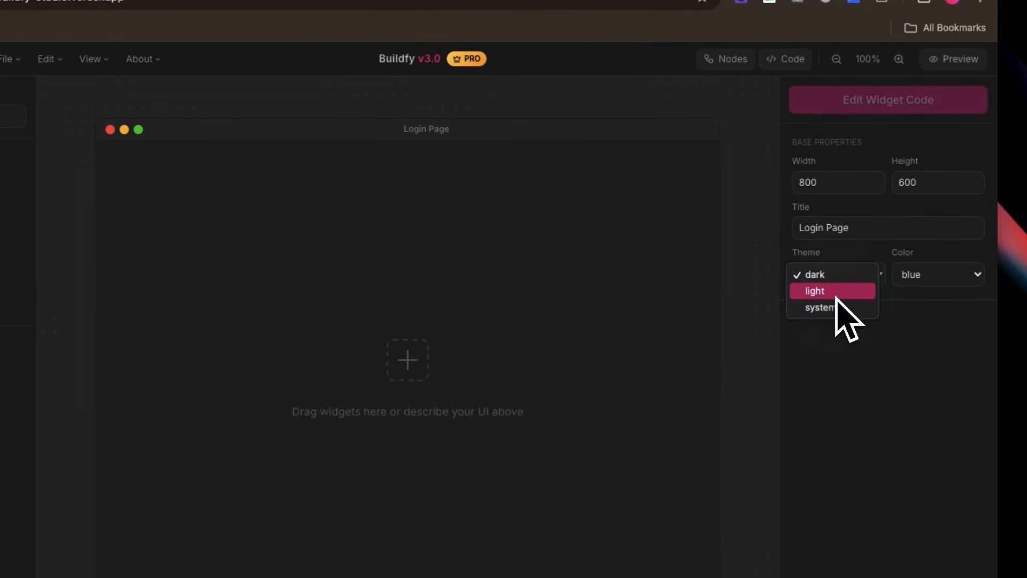
pyautogui.click(836, 293)
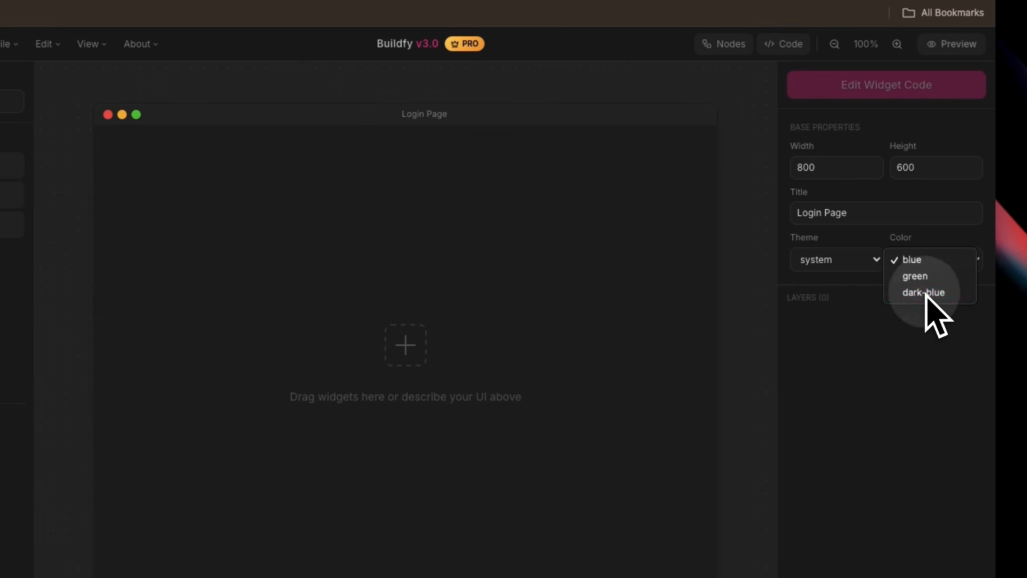
pyautogui.click(925, 295)
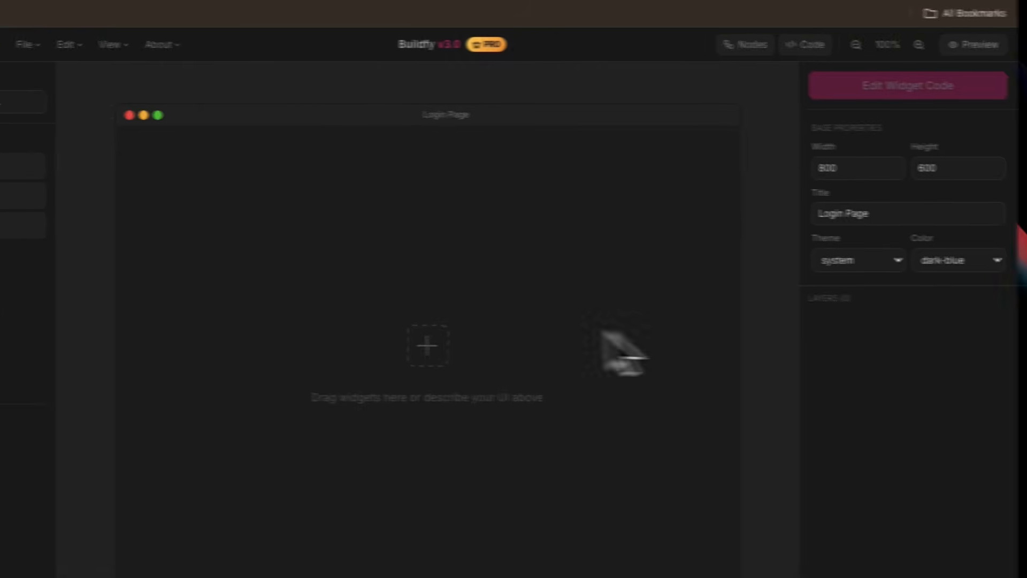
# Place a button on the canvas, widen it to about 215, and name its Python variable Login
pyautogui.moveTo(107, 209); pyautogui.dragTo(551, 374)
pyautogui.moveTo(460, 350); pyautogui.dragTo(480, 348)
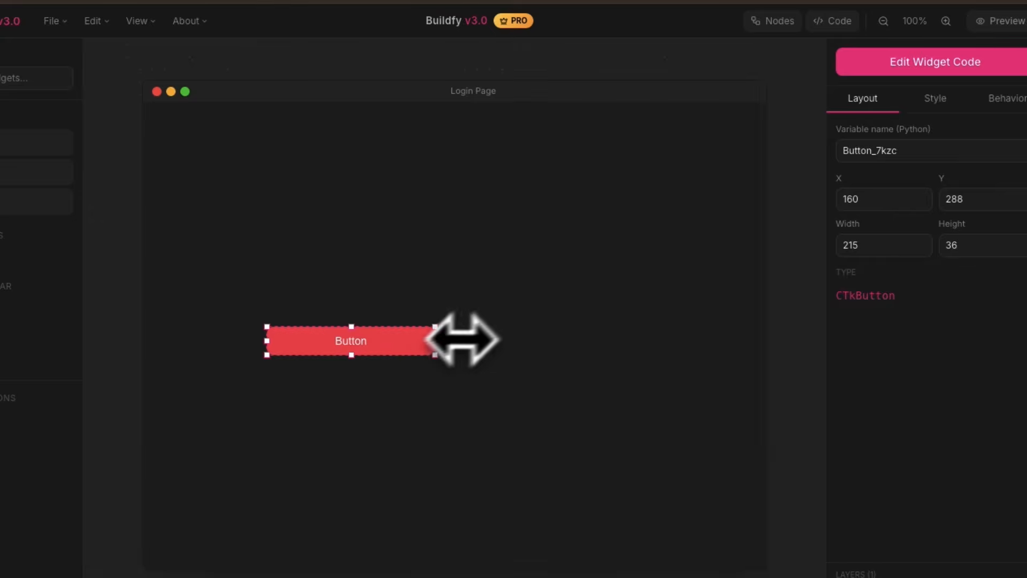
pyautogui.click(859, 202)
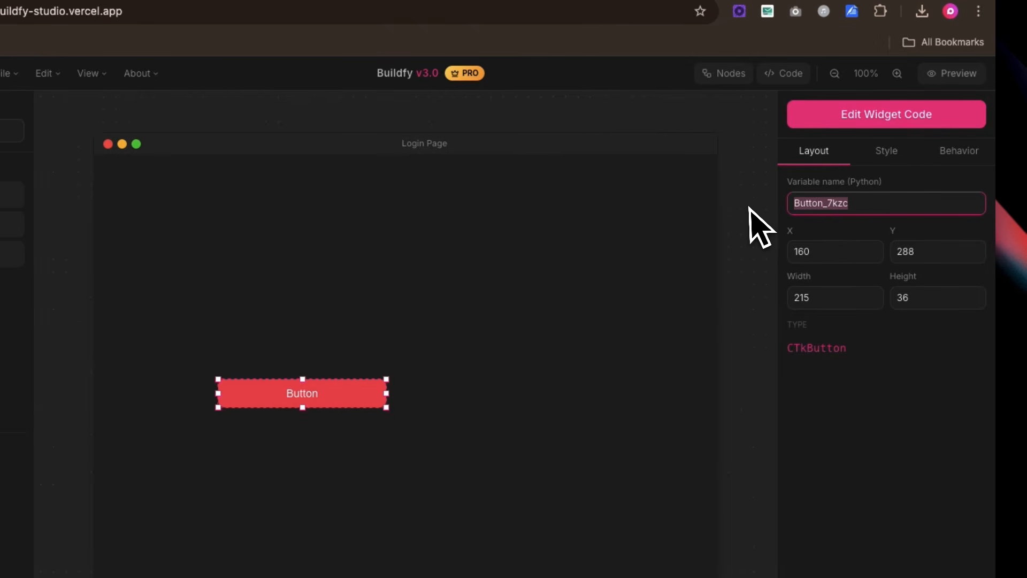
pyautogui.write('L')
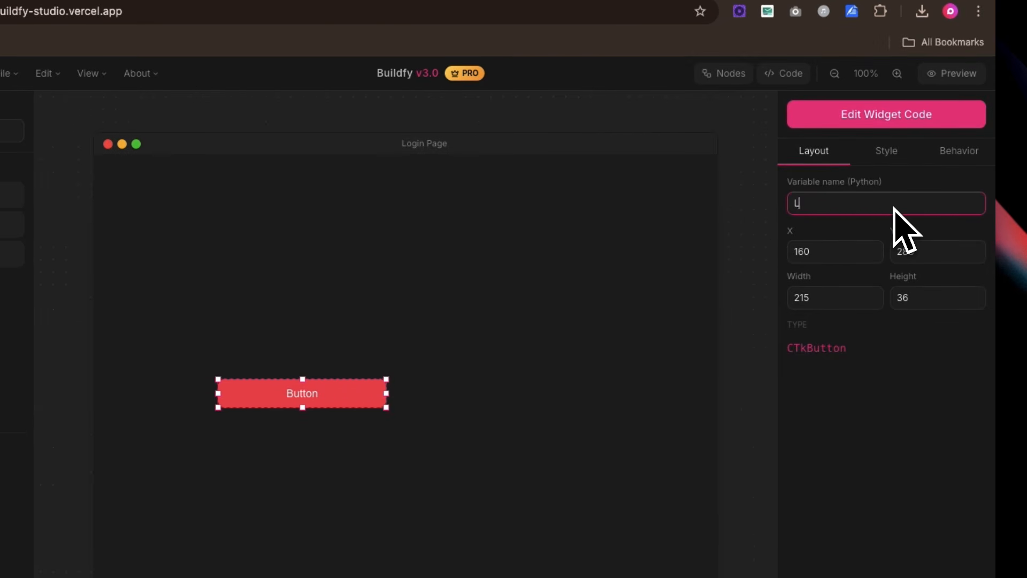
pyautogui.write('ogin')
# Set the button's font size to 22, its text to "Login" and its corner radius to 12
pyautogui.click(894, 156)
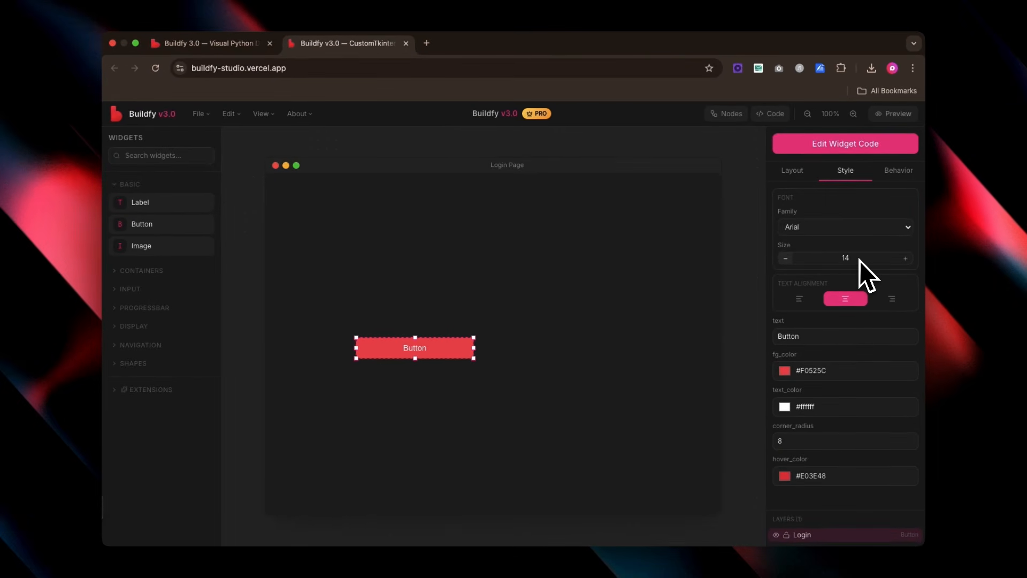
pyautogui.click(905, 258)
pyautogui.click(905, 258)
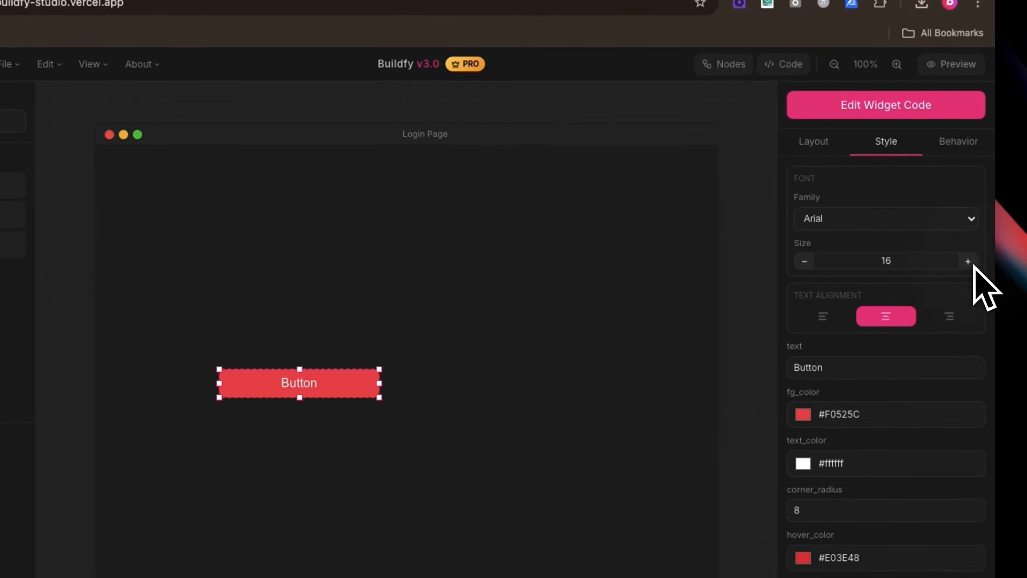
pyautogui.click(912, 228)
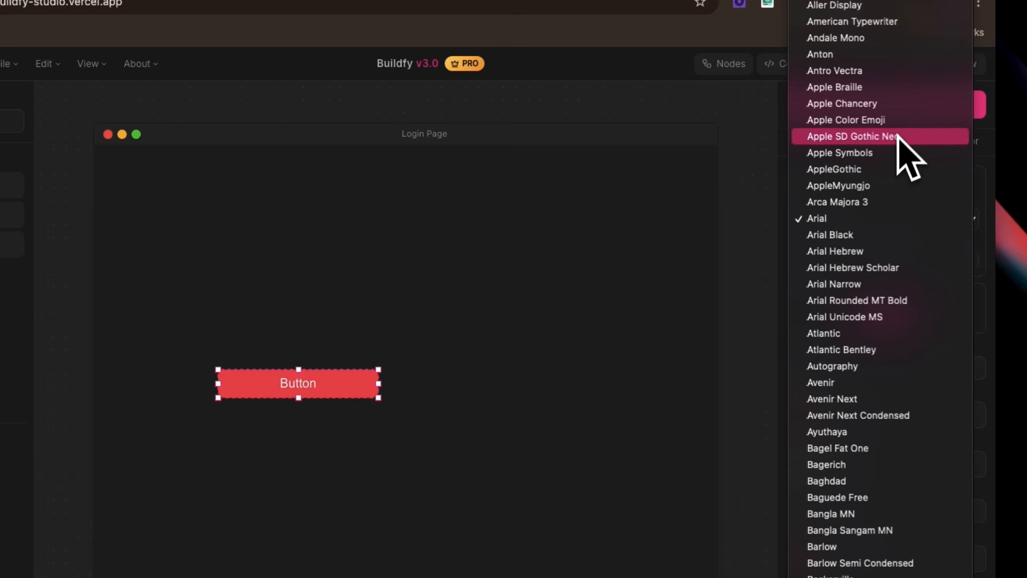
pyautogui.click(989, 224)
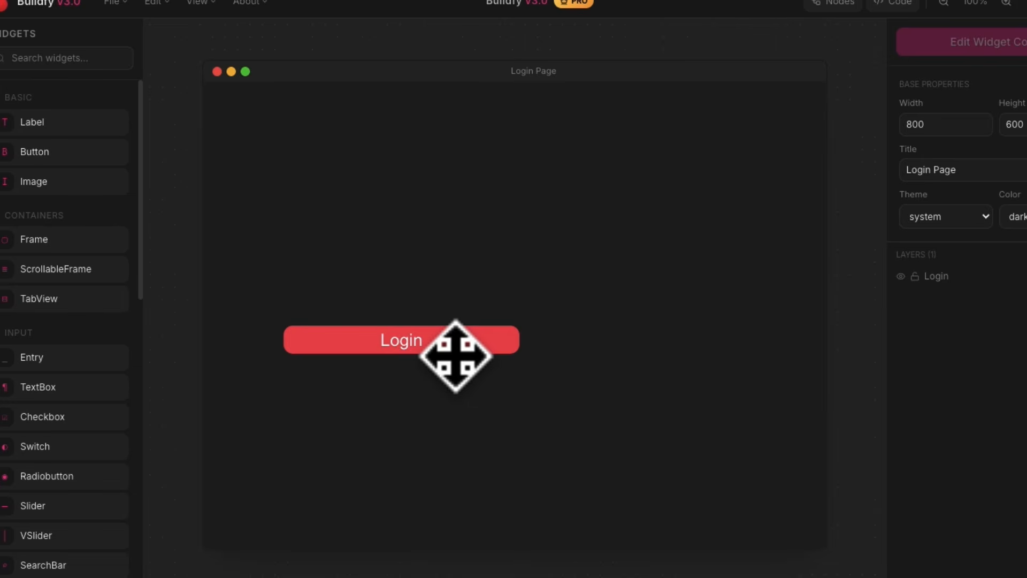
# Move the Login button lower and add a text entry above it, widened to roughly the button's width
pyautogui.moveTo(458, 355); pyautogui.dragTo(454, 385)
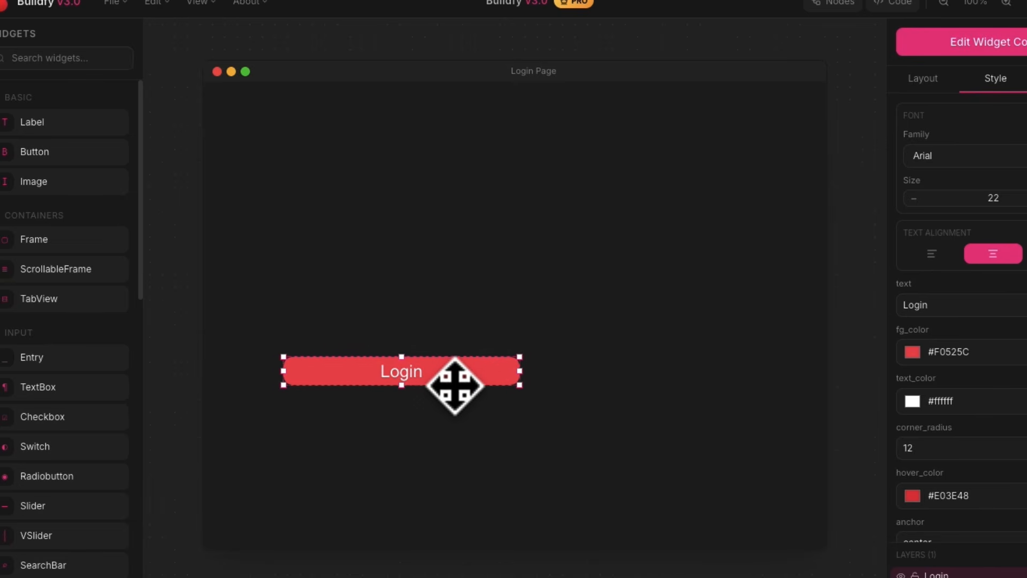
pyautogui.click(445, 338)
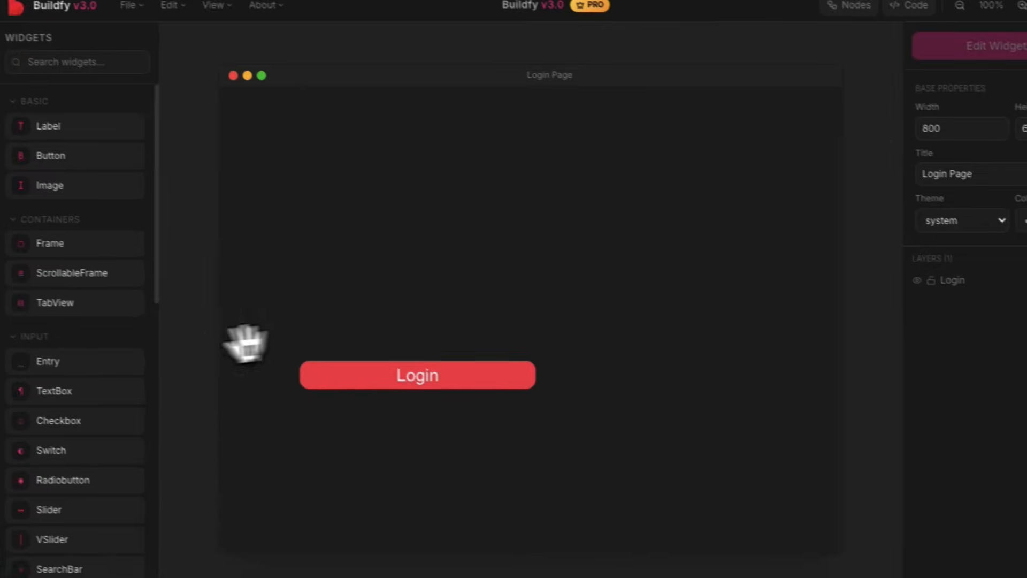
pyautogui.moveTo(66, 357); pyautogui.dragTo(390, 315)
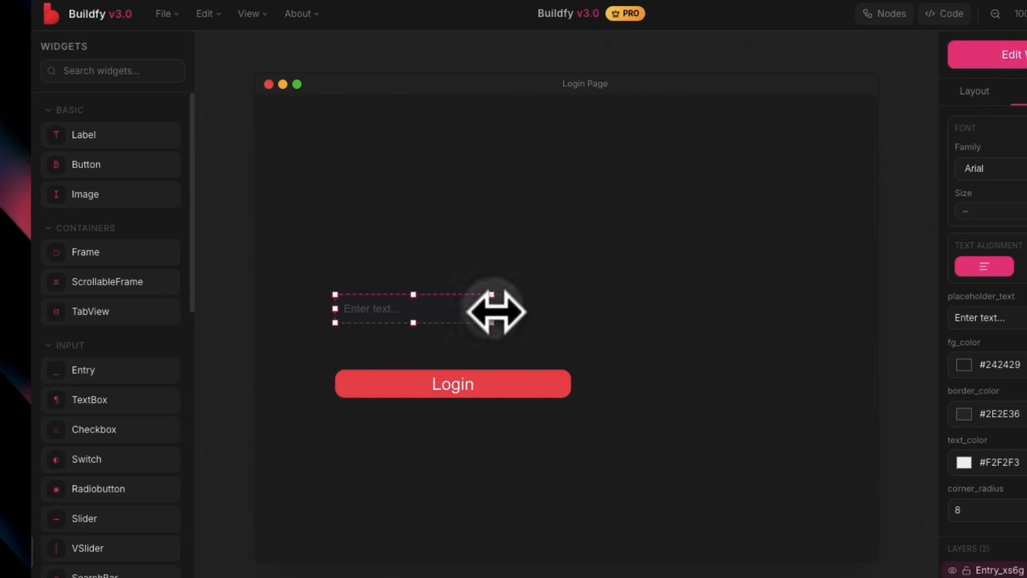
pyautogui.moveTo(492, 309); pyautogui.dragTo(576, 310)
pyautogui.click(557, 319)
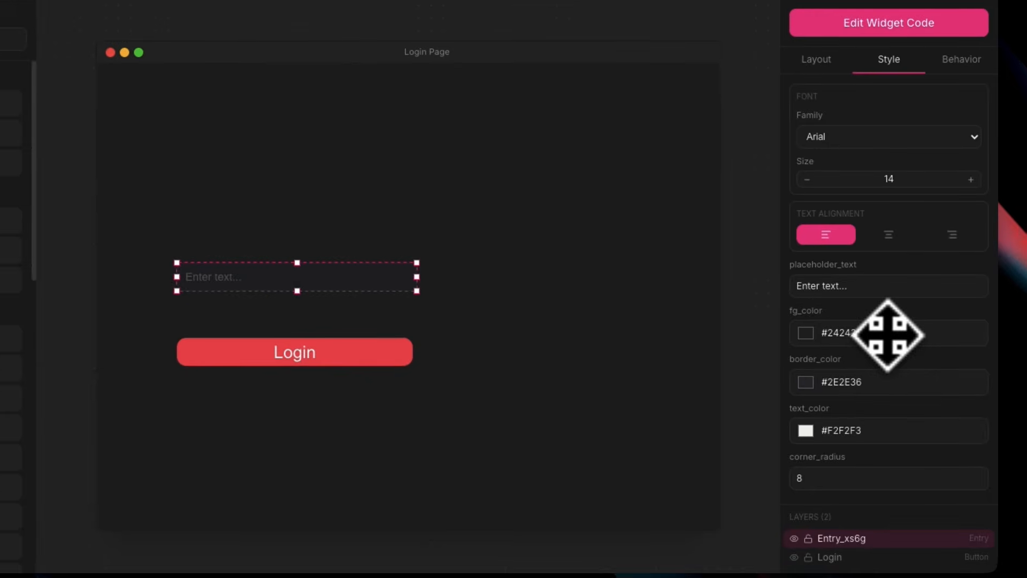
# Give the entry a #ee525c border, the placeholder "Enter name here..." and font size 15, and move it higher above the button
pyautogui.click(805, 382)
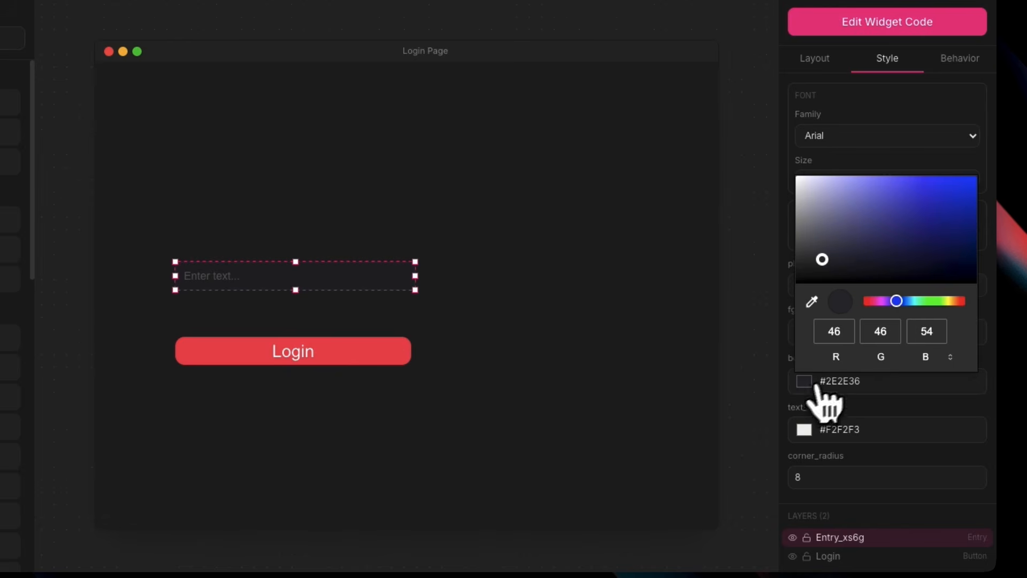
pyautogui.click(412, 356)
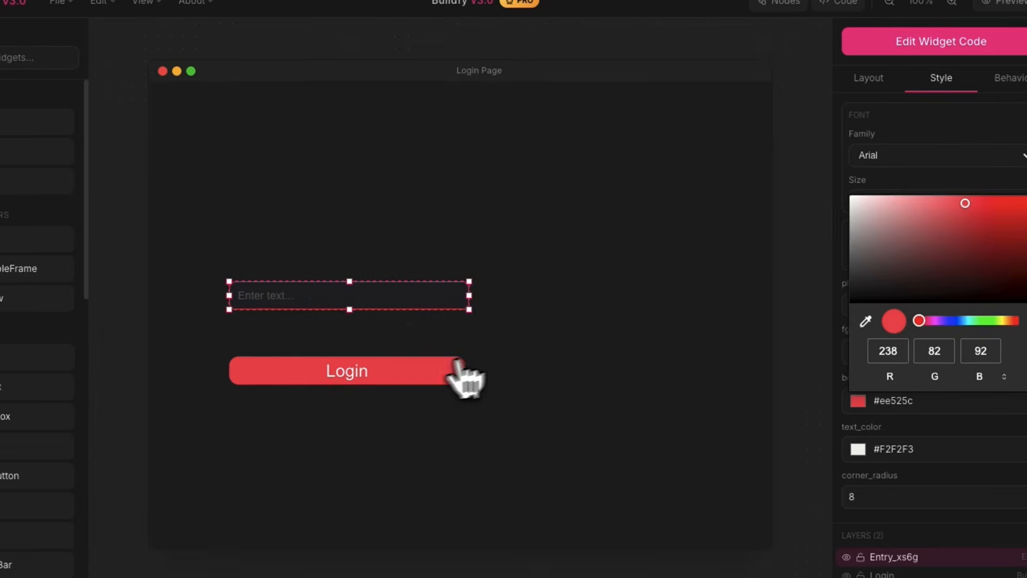
pyautogui.click(510, 339)
pyautogui.moveTo(431, 367); pyautogui.dragTo(437, 333)
# Duplicate the name entry, align the copy directly below it, and set the copy's placeholder to "Enter Email here..."
pyautogui.rightClick(389, 319)
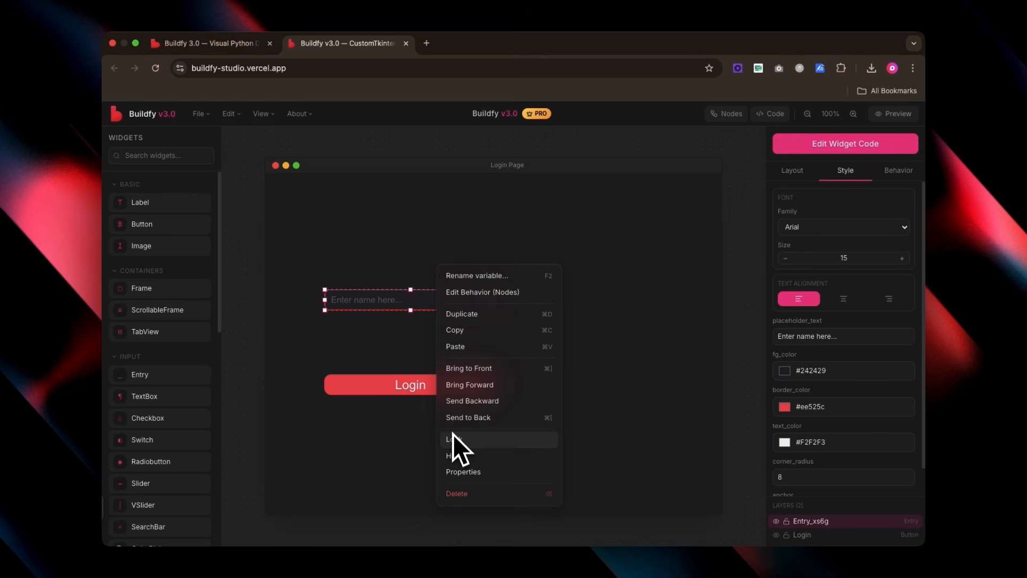
pyautogui.click(495, 323)
pyautogui.moveTo(483, 314); pyautogui.dragTo(468, 344)
pyautogui.scroll(-1, 834, 321)
pyautogui.doubleClick(805, 293)
pyautogui.write('Email')
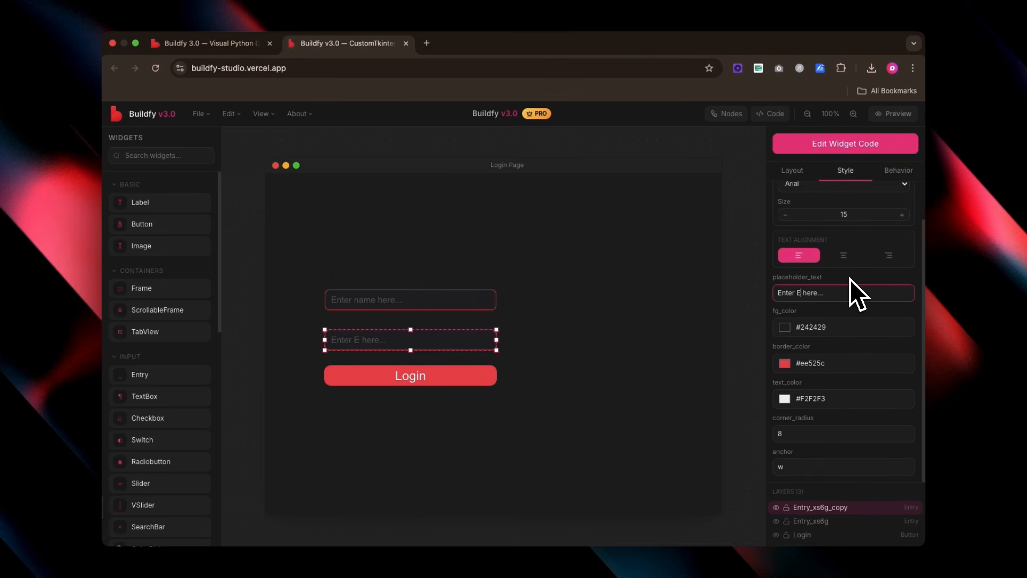
# Change the first entry's placeholder to "Enter Name here..." and move the Login button further down
pyautogui.click(583, 309)
pyautogui.click(455, 367)
pyautogui.click(585, 360)
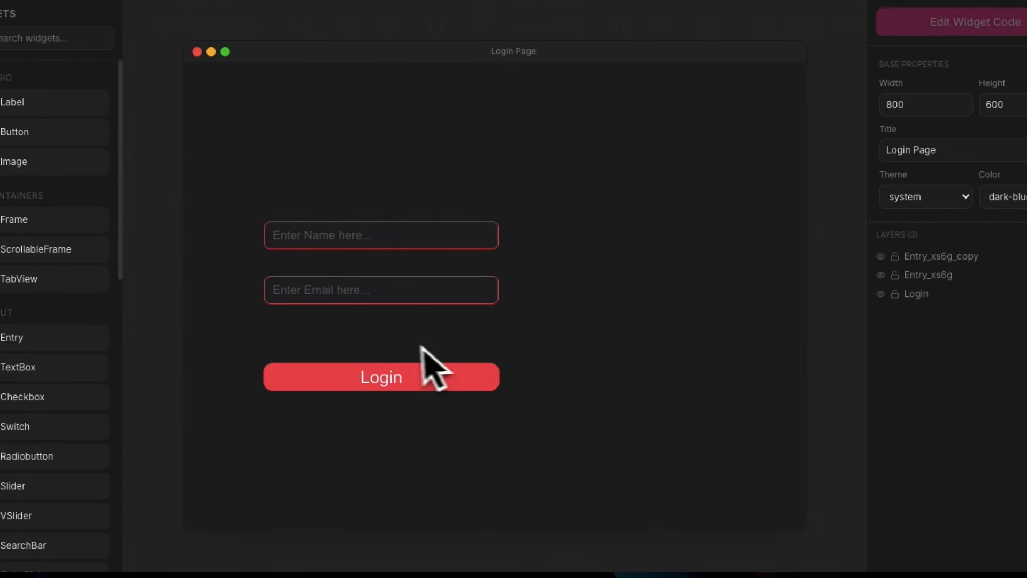
# Copy the email entry, align the copy beneath it as a third entry, and shift the Login button down to make room
pyautogui.click(436, 301)
pyautogui.press('super+c')
pyautogui.press('super+v')
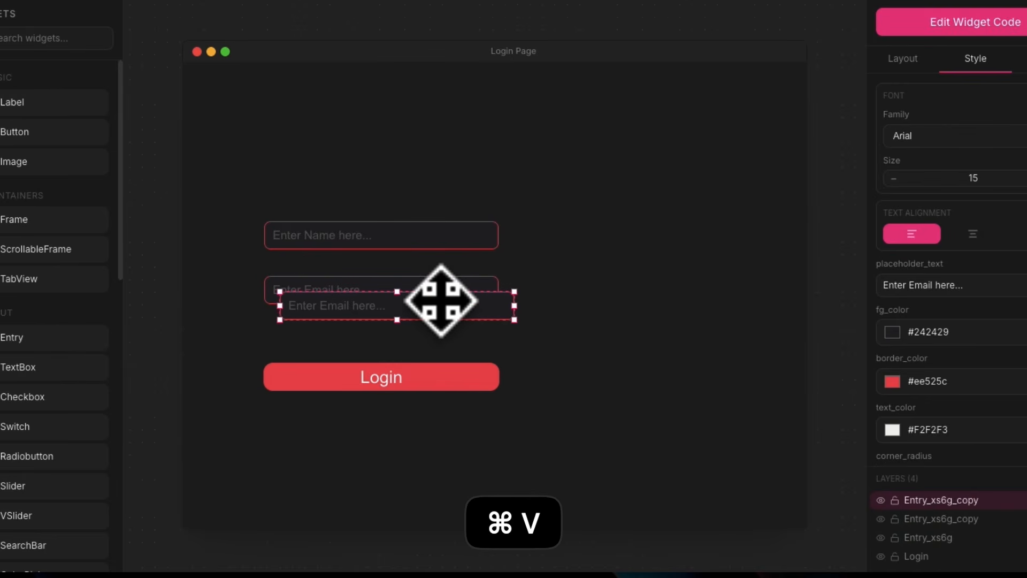
pyautogui.moveTo(404, 300); pyautogui.dragTo(384, 334)
pyautogui.moveTo(386, 377); pyautogui.dragTo(394, 396)
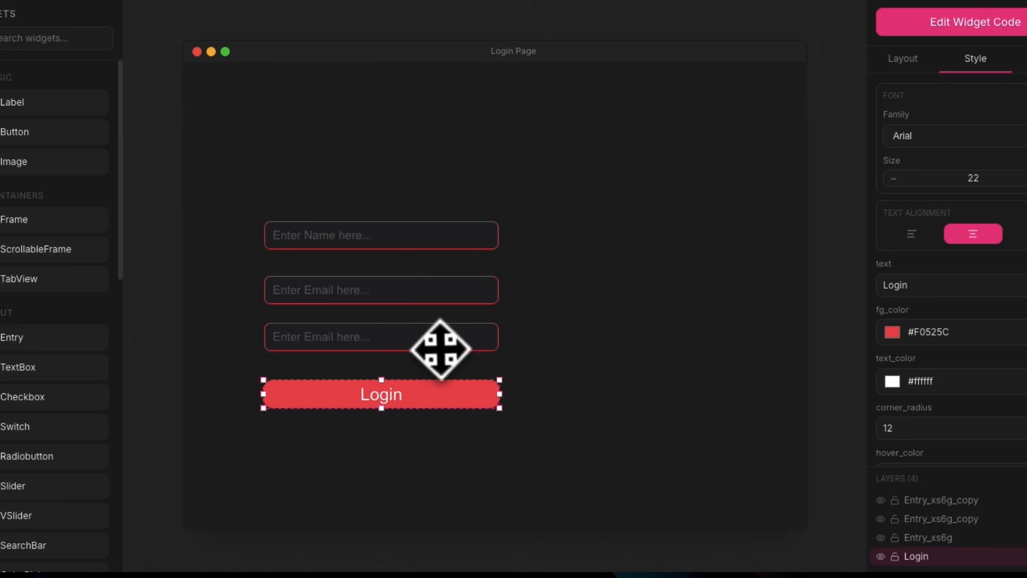
pyautogui.moveTo(440, 347); pyautogui.dragTo(440, 354)
pyautogui.click(518, 398)
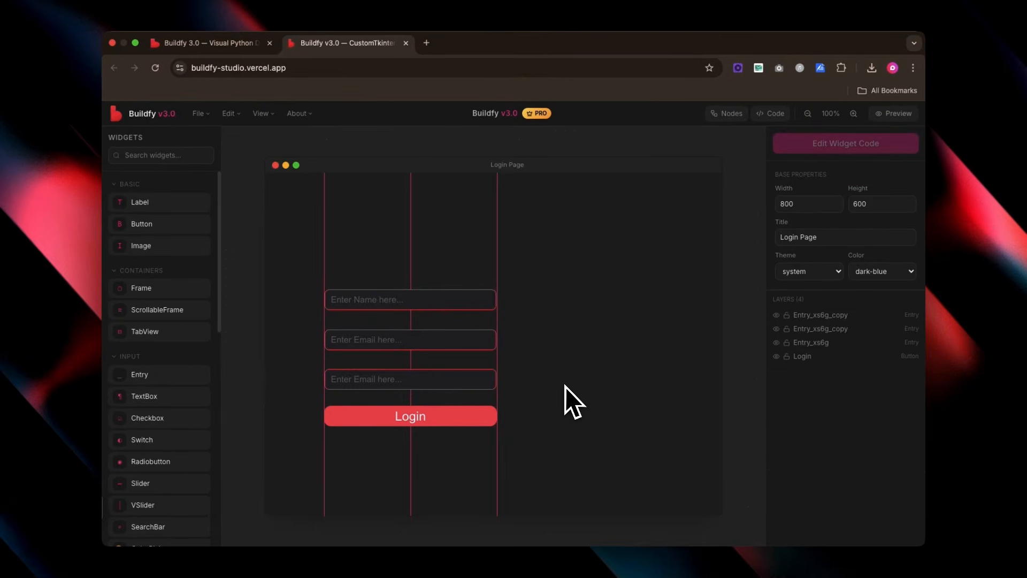
# Select all three entries and the Login button and move them up together on the canvas
pyautogui.moveTo(552, 445); pyautogui.dragTo(299, 255)
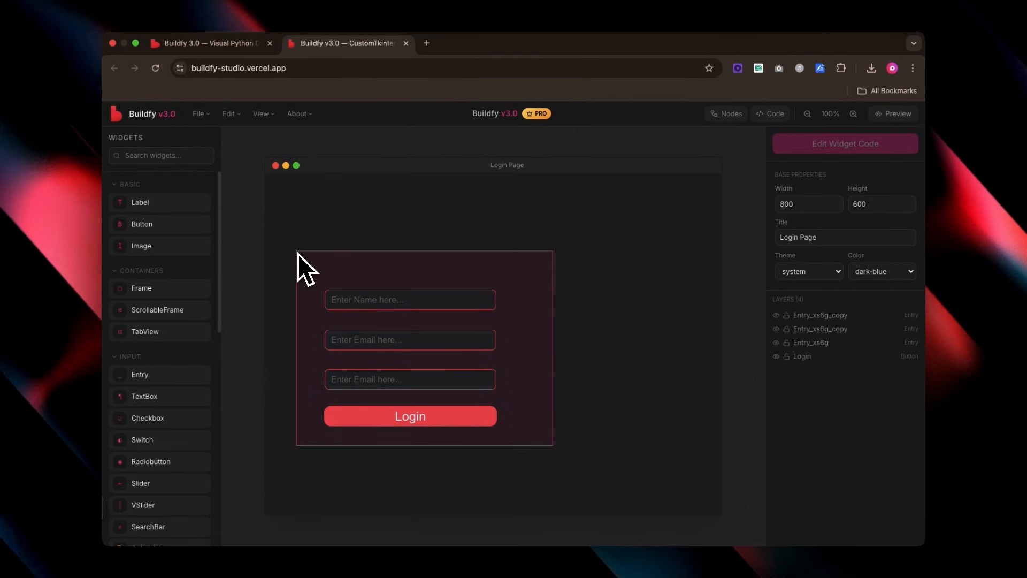
pyautogui.moveTo(383, 298); pyautogui.dragTo(380, 275)
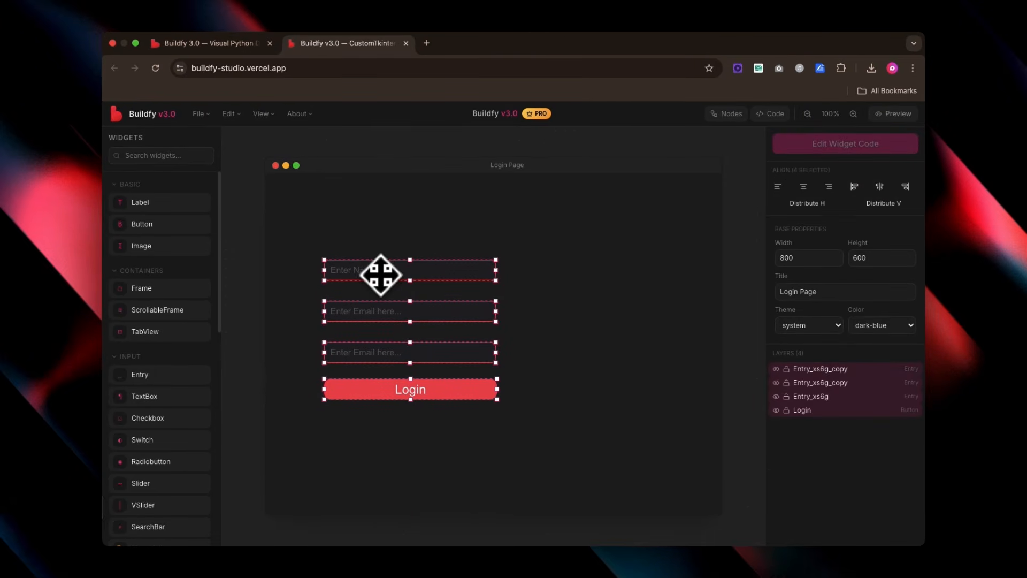
pyautogui.click(573, 305)
# Set the third entry's placeholder to "Enter Password here..." and leave a larger gap above the Login button
pyautogui.click(470, 349)
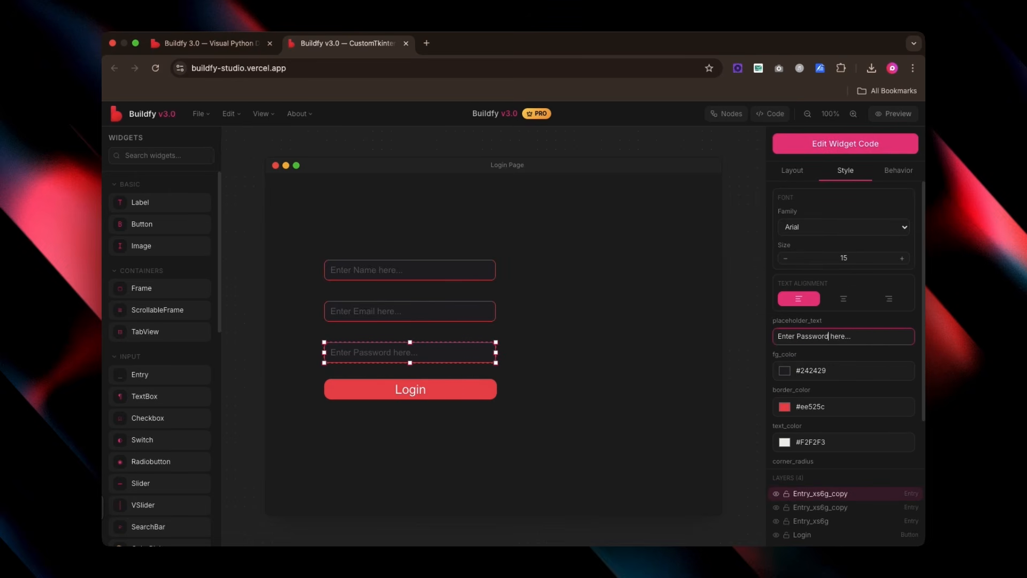
pyautogui.click(617, 349)
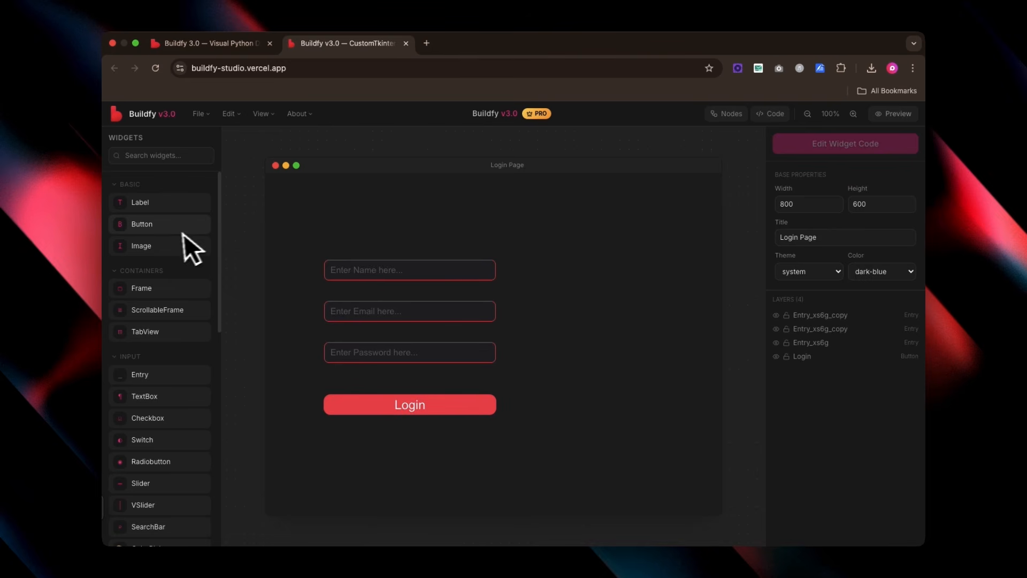
# Add an Image widget beside the entries, load Group 50 (1).png into it and name it Logo
pyautogui.moveTo(156, 239); pyautogui.dragTo(605, 301)
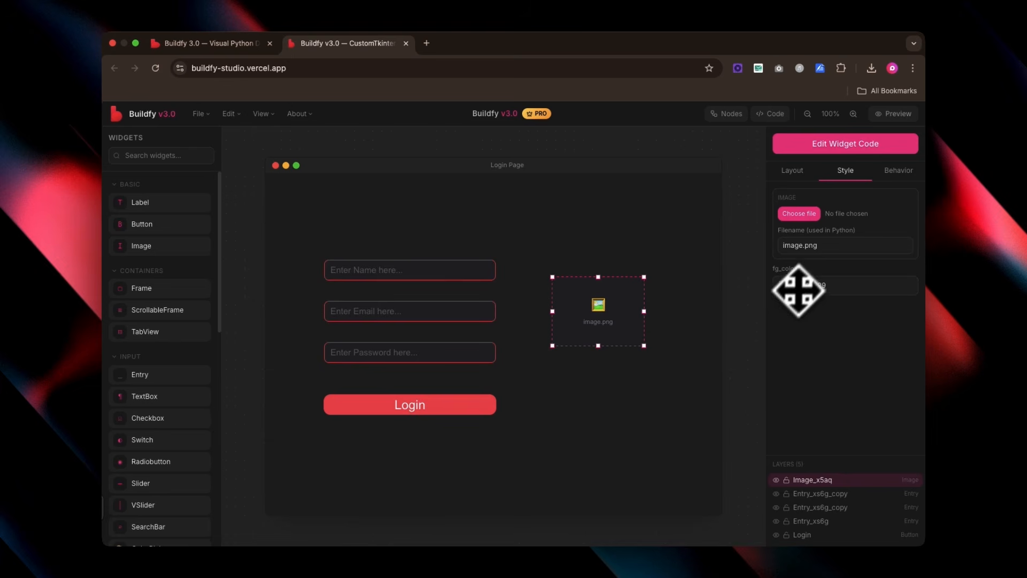
pyautogui.click(806, 178)
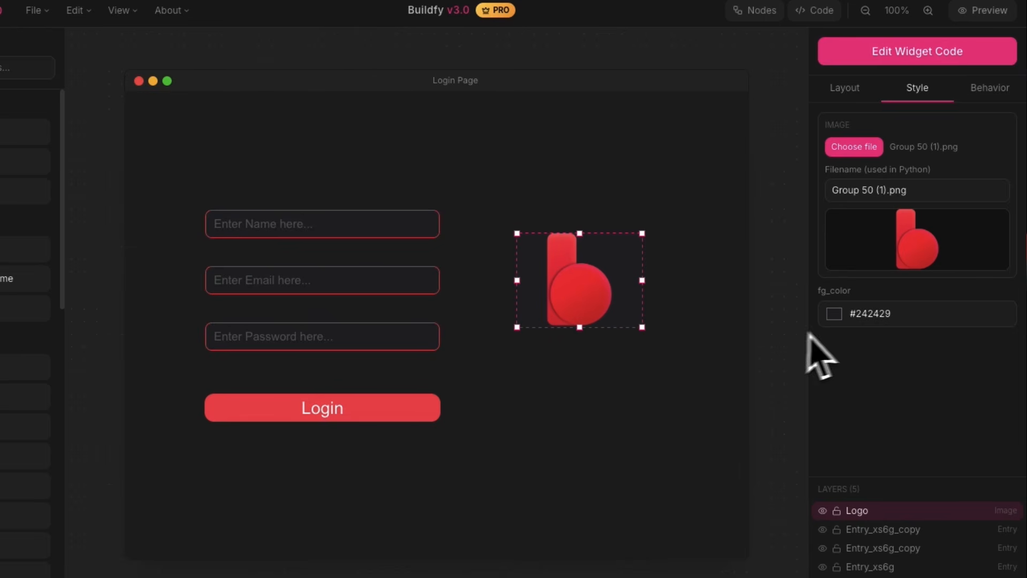
# Match the logo's fg_color to the canvas background by sampling #212121, and enlarge the logo beside the entries
pyautogui.click(834, 314)
pyautogui.click(842, 450)
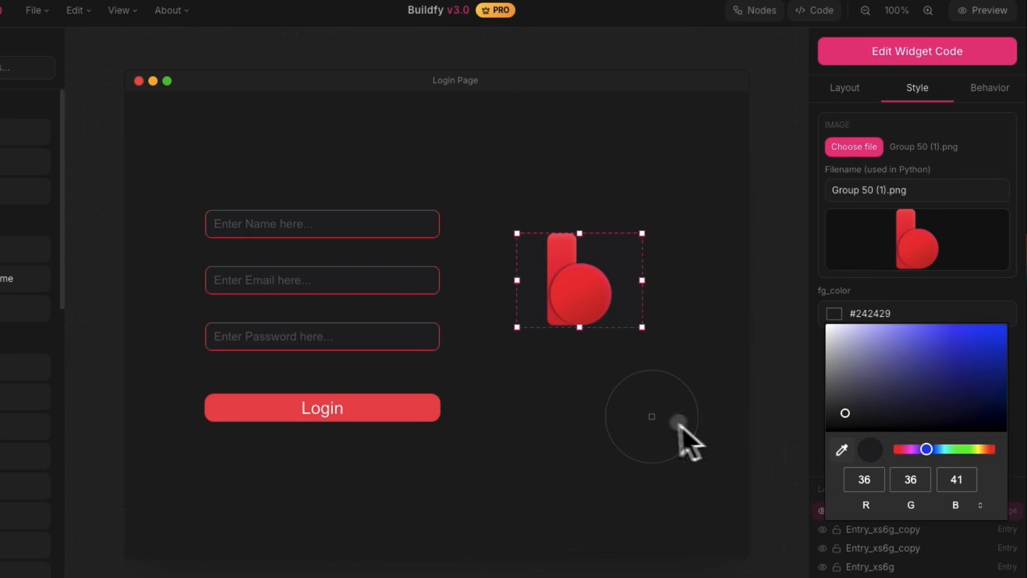
pyautogui.click(676, 425)
pyautogui.click(649, 374)
pyautogui.click(601, 316)
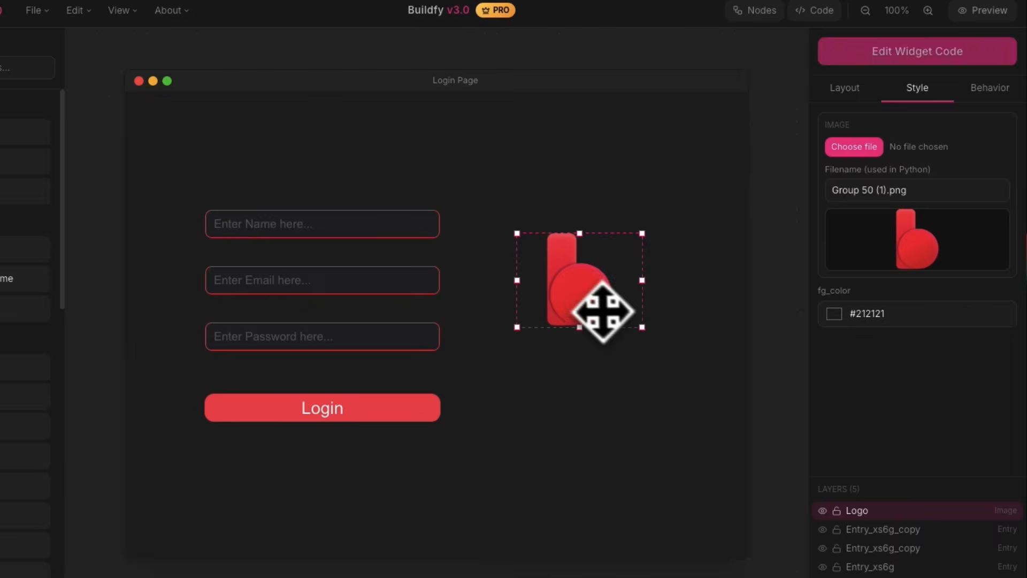
pyautogui.moveTo(642, 327); pyautogui.dragTo(665, 410)
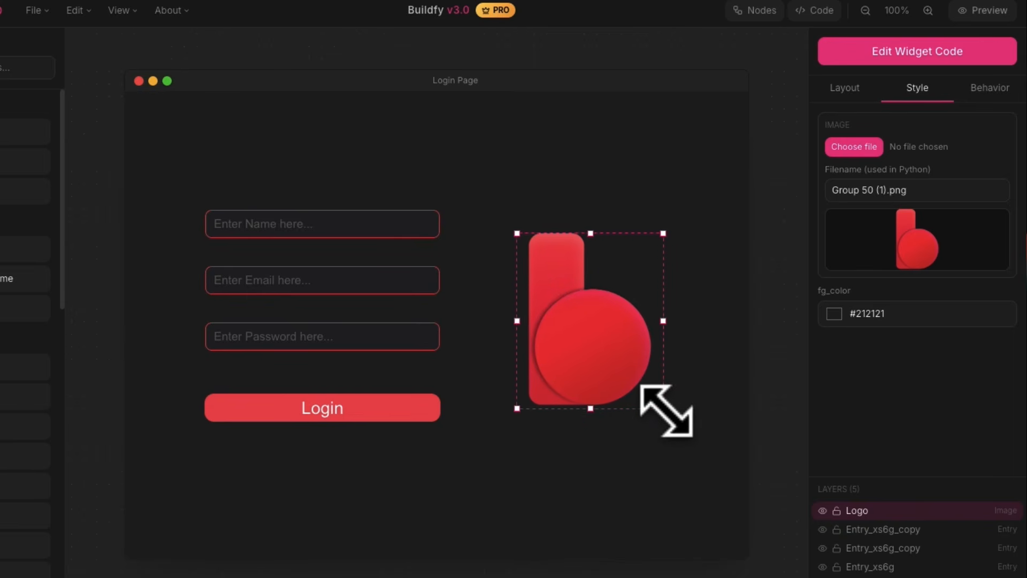
pyautogui.click(717, 245)
pyautogui.click(419, 222)
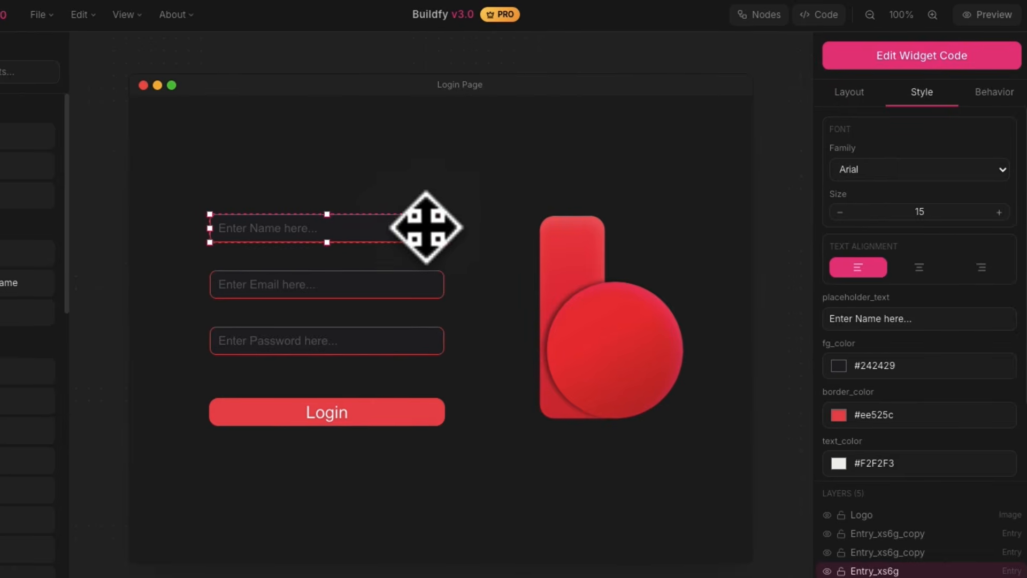
pyautogui.click(838, 414)
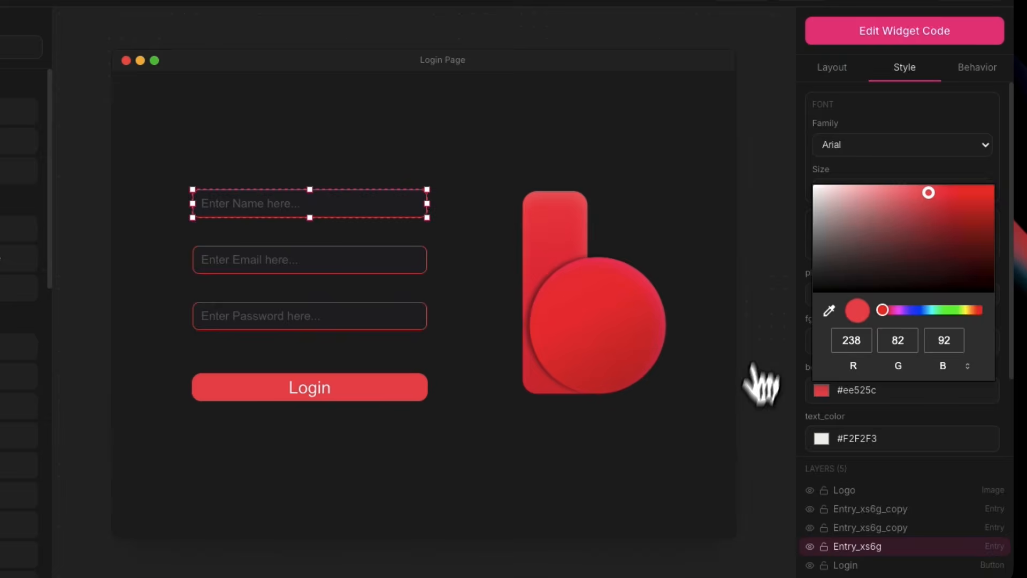
pyautogui.click(664, 451)
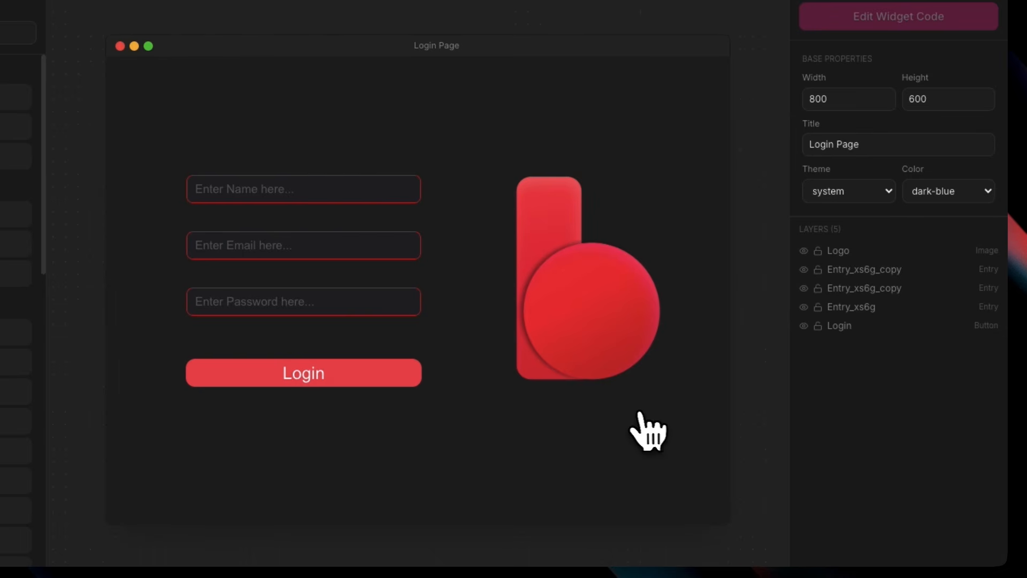
# Add a heading label above the entries and set its text to "Buildfy 3"
pyautogui.moveTo(80, 220); pyautogui.dragTo(431, 249)
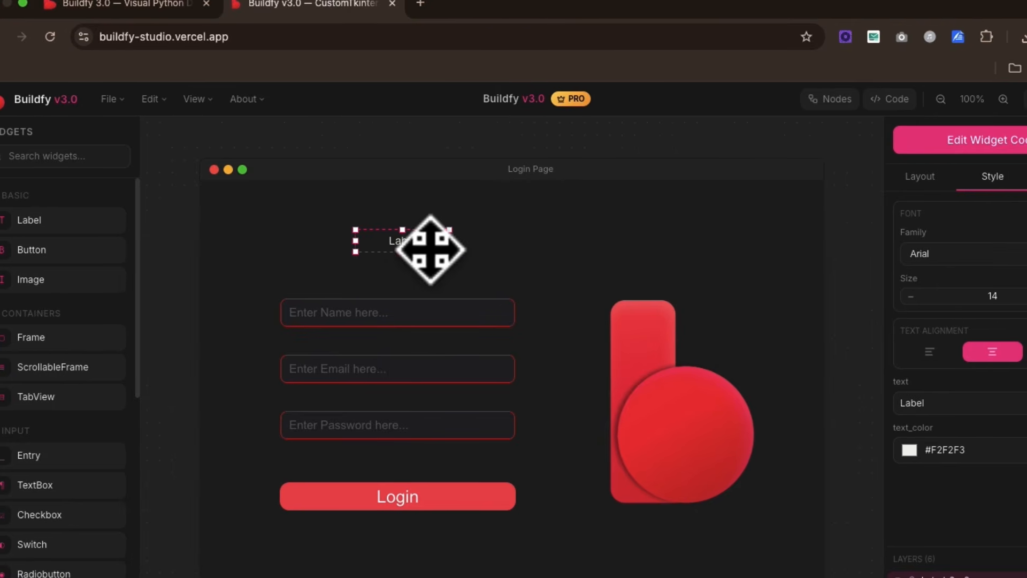
pyautogui.doubleClick(434, 244)
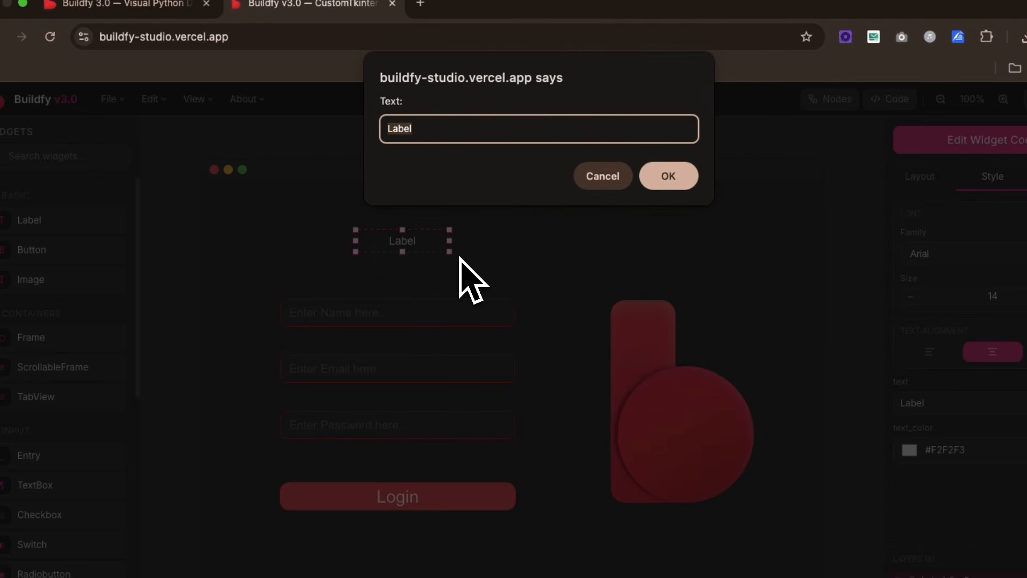
pyautogui.write('Bui')
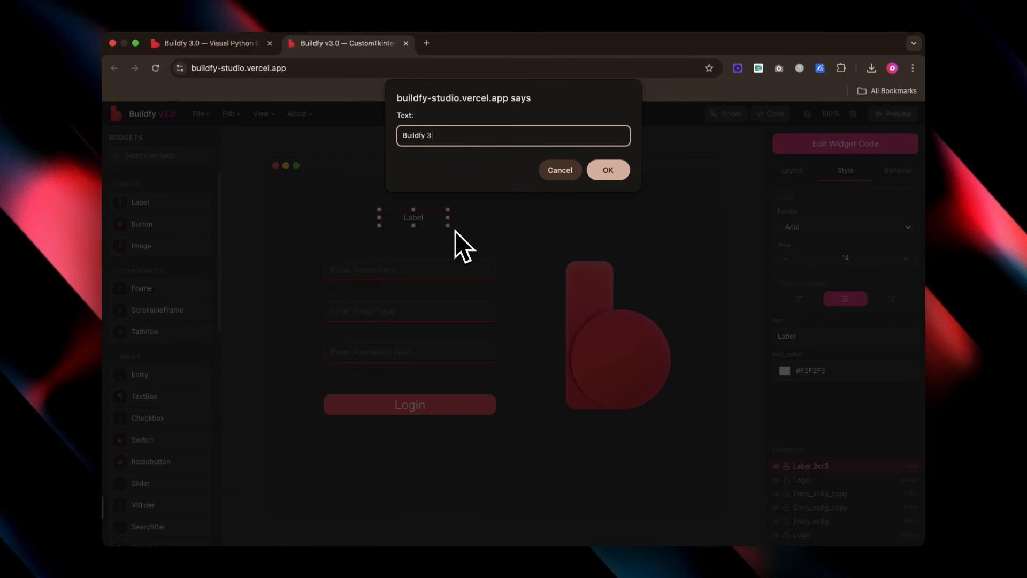
pyautogui.write('ldfy 3')
pyautogui.click(602, 172)
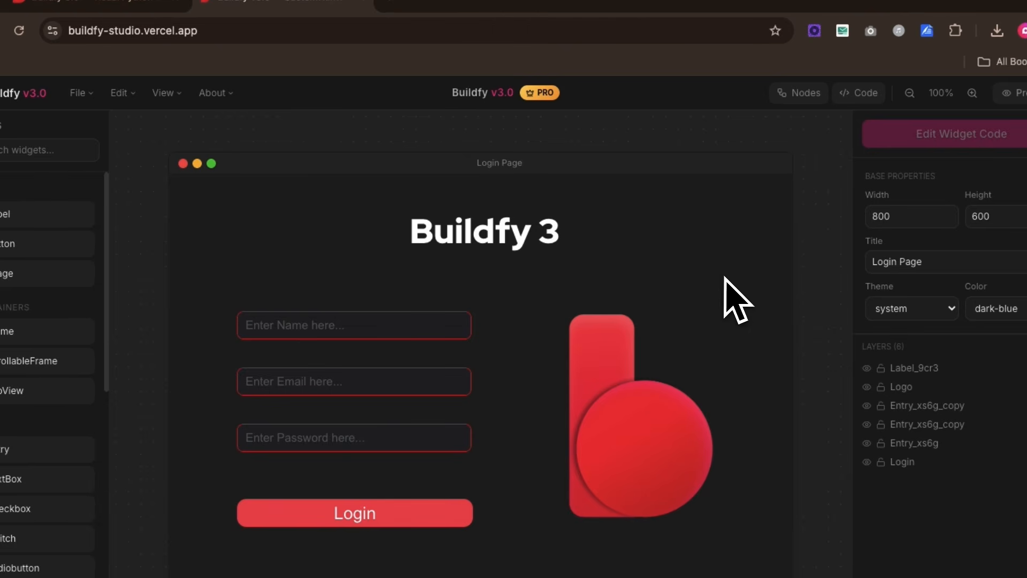
# Place a second label centred just beneath the Login button
pyautogui.moveTo(27, 217); pyautogui.dragTo(310, 549)
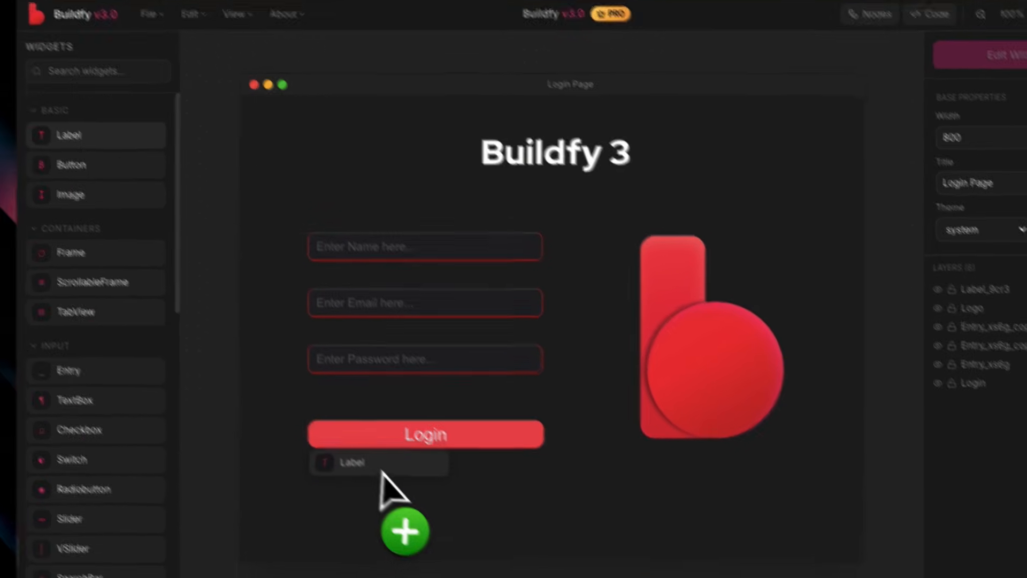
pyautogui.moveTo(381, 470); pyautogui.dragTo(430, 487)
pyautogui.moveTo(367, 431); pyautogui.dragTo(368, 429)
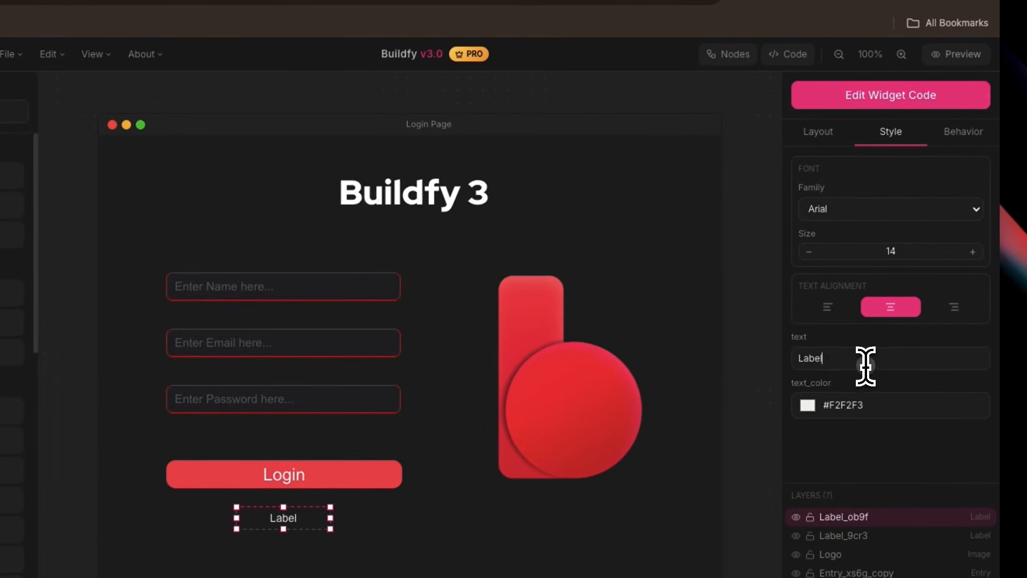
# Set the Python variable name of the label beneath the Login button to Welcome
pyautogui.doubleClick(862, 359)
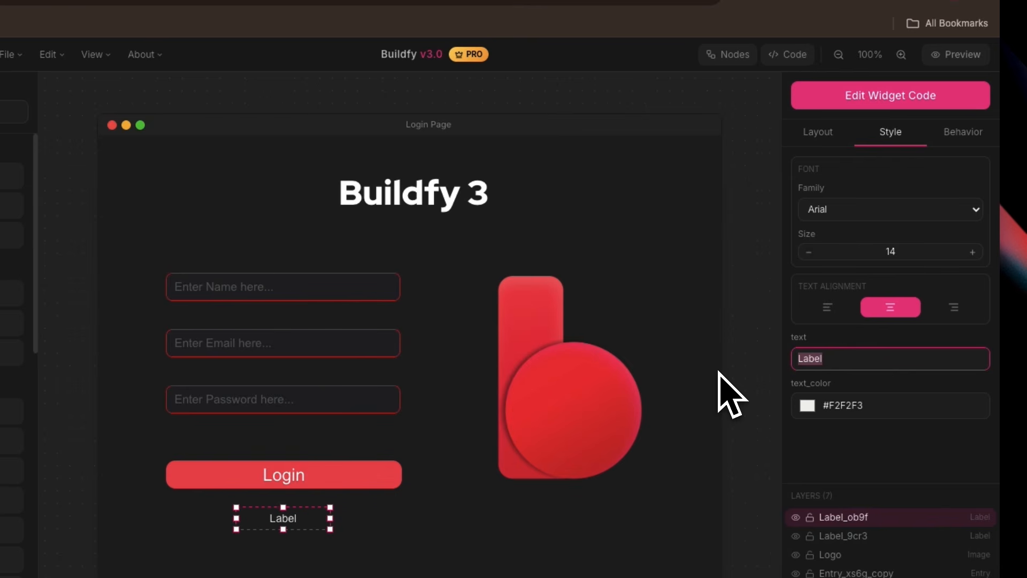
pyautogui.click(832, 140)
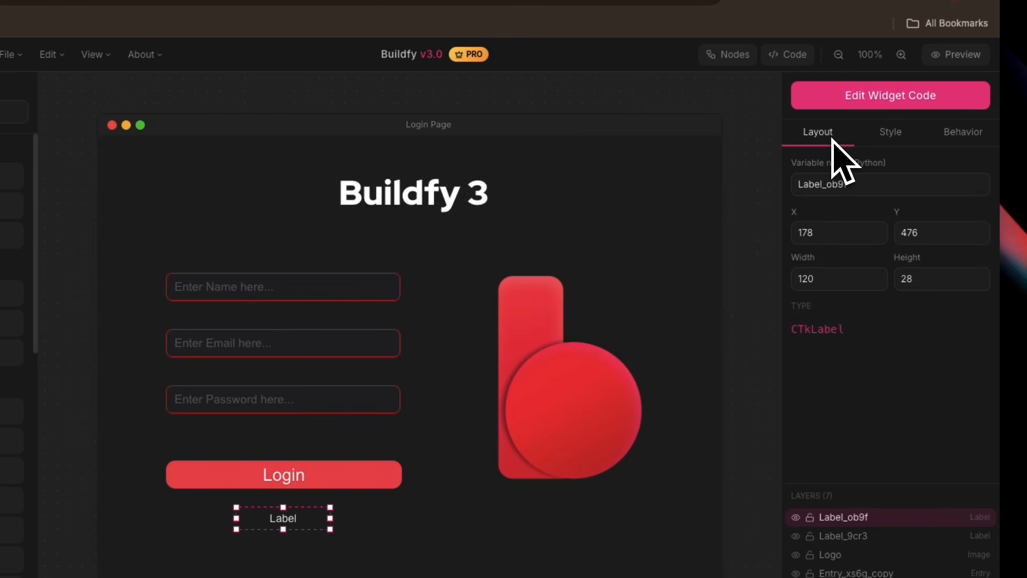
pyautogui.doubleClick(853, 185)
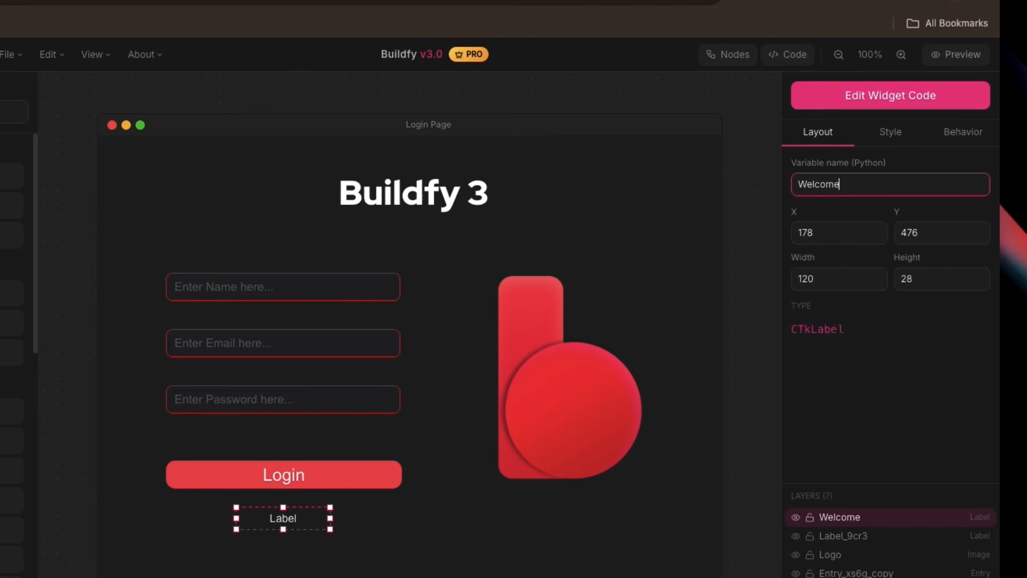
pyautogui.click(699, 242)
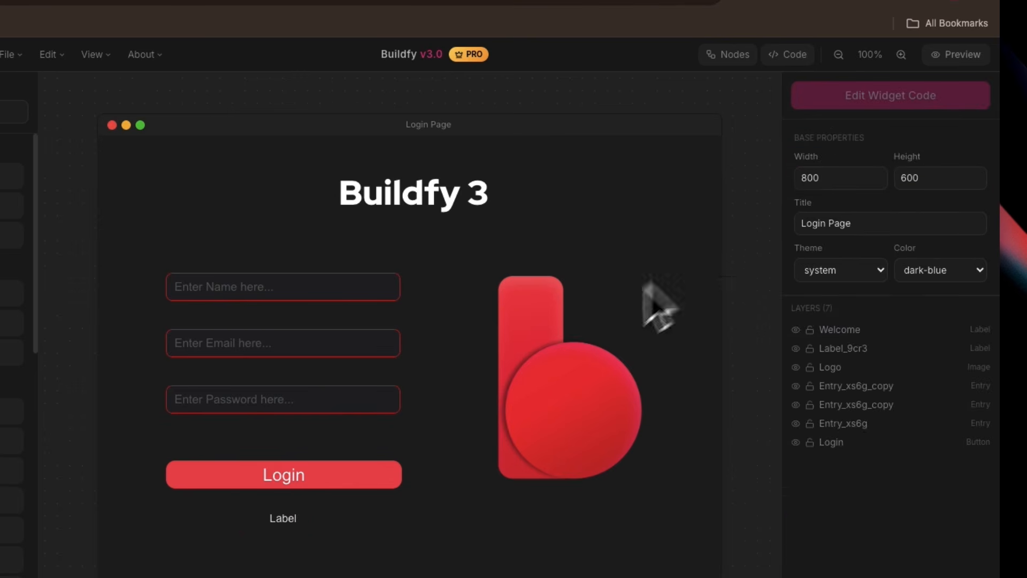
pyautogui.moveTo(293, 519); pyautogui.dragTo(287, 522)
pyautogui.moveTo(390, 431); pyautogui.dragTo(395, 430)
pyautogui.click(436, 445)
pyautogui.click(392, 434)
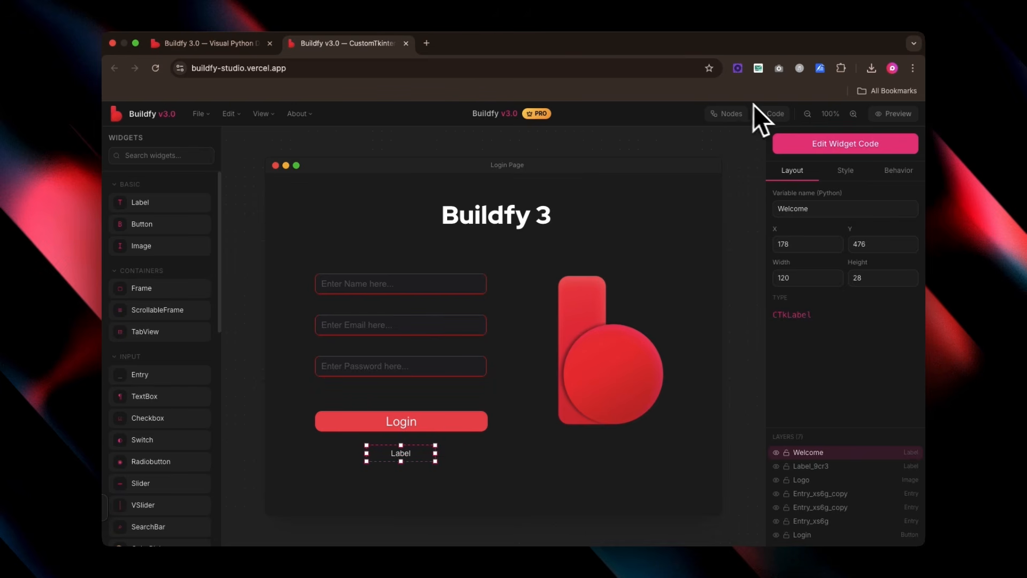
# Open the node editor and place an On App Start event node in the upper-left area of the graph
pyautogui.click(730, 113)
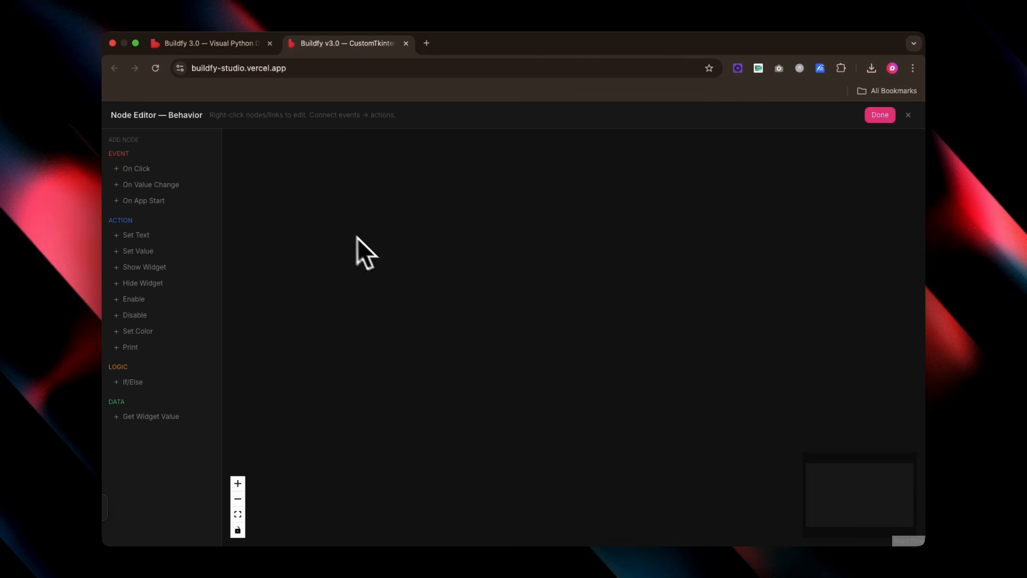
pyautogui.click(179, 207)
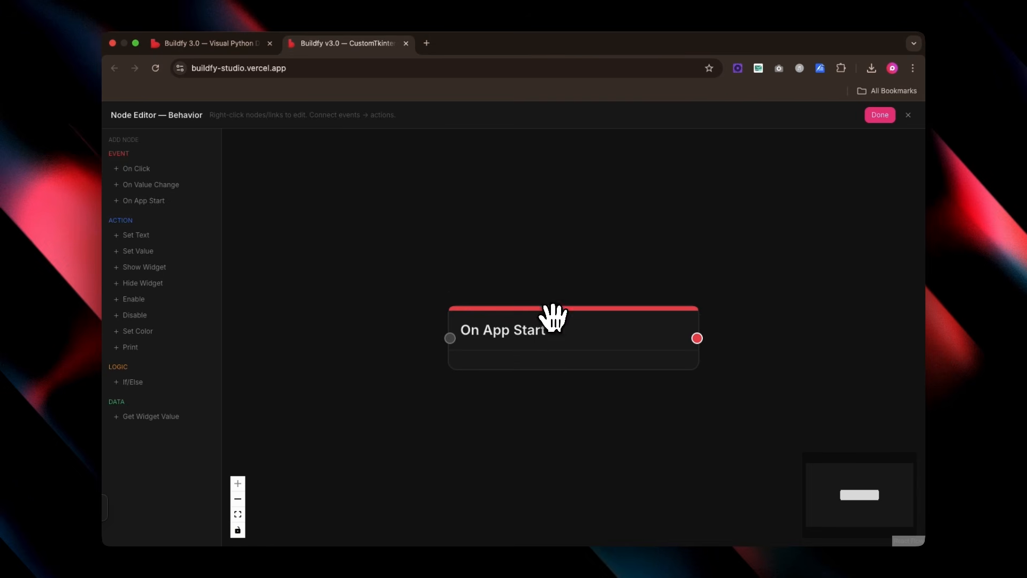
pyautogui.moveTo(553, 314); pyautogui.dragTo(344, 174)
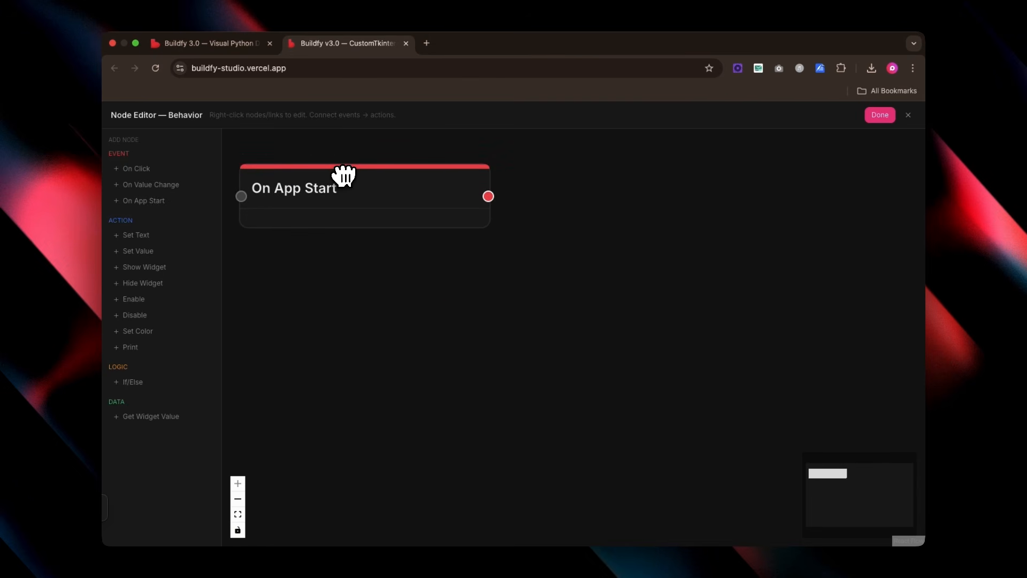
# Add a Hide Widget action beside On App Start, connect the two nodes and set its target to Welcome
pyautogui.click(169, 284)
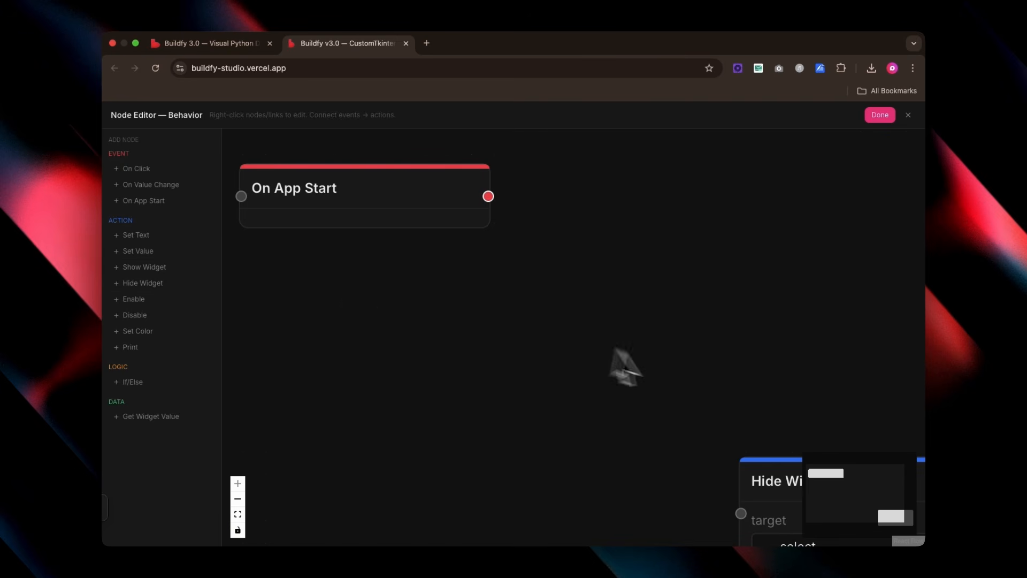
pyautogui.moveTo(752, 453); pyautogui.dragTo(553, 157)
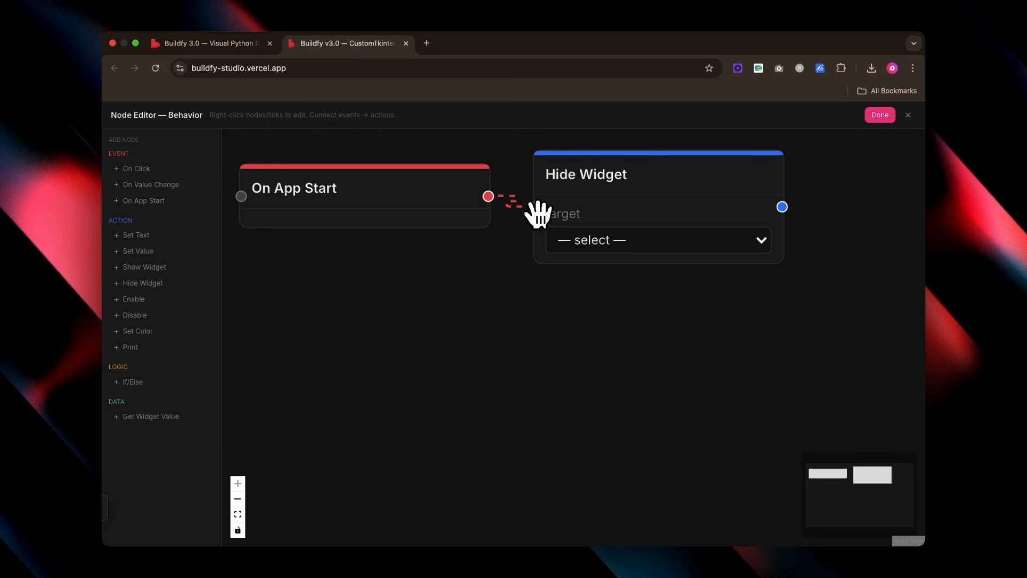
pyautogui.click(589, 243)
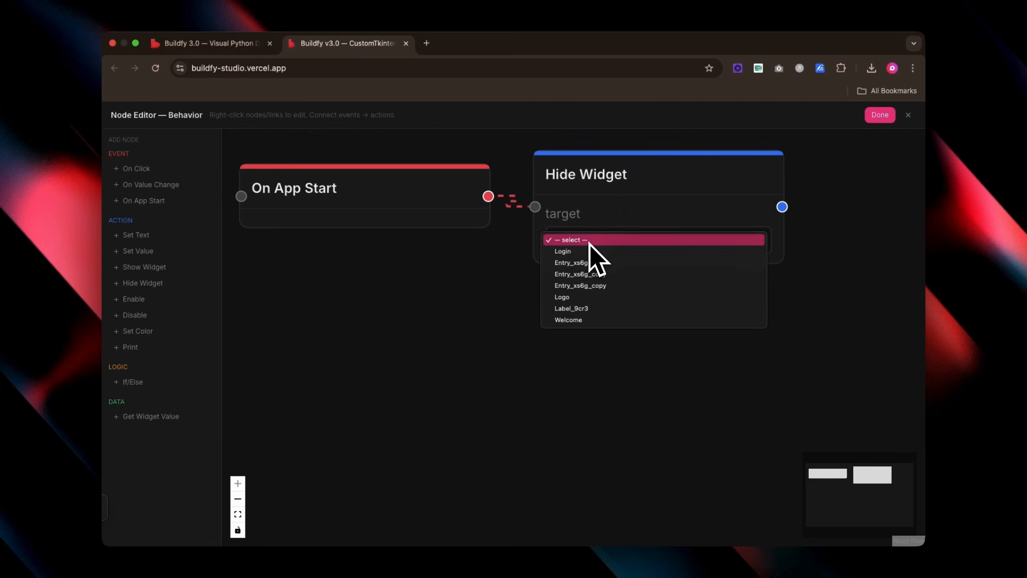
pyautogui.click(587, 320)
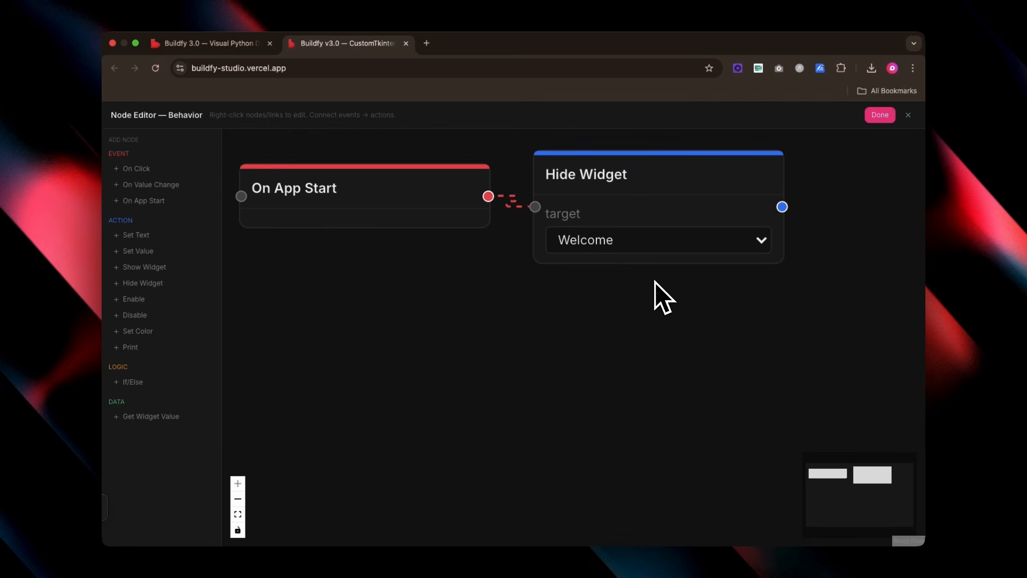
# Add an On Click event node beneath On App Start and set its widget to Login
pyautogui.click(137, 168)
pyautogui.moveTo(794, 164); pyautogui.dragTo(489, 308)
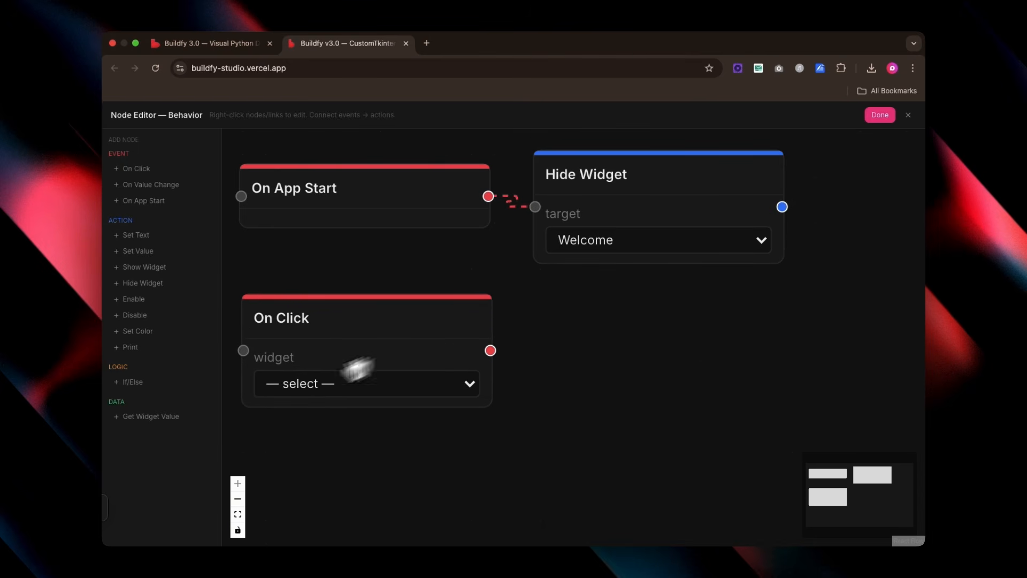
pyautogui.click(237, 514)
pyautogui.click(431, 425)
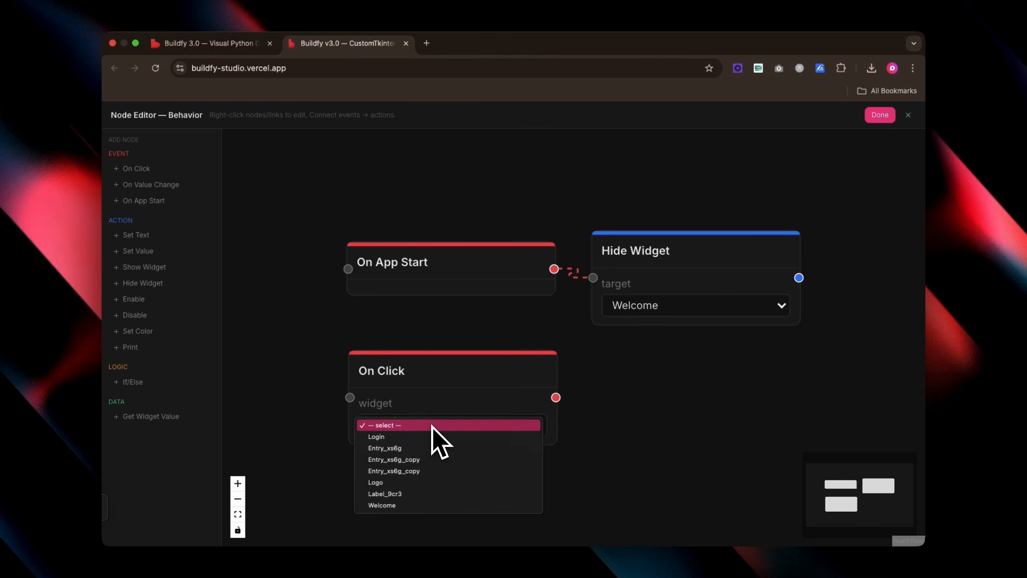
pyautogui.click(426, 437)
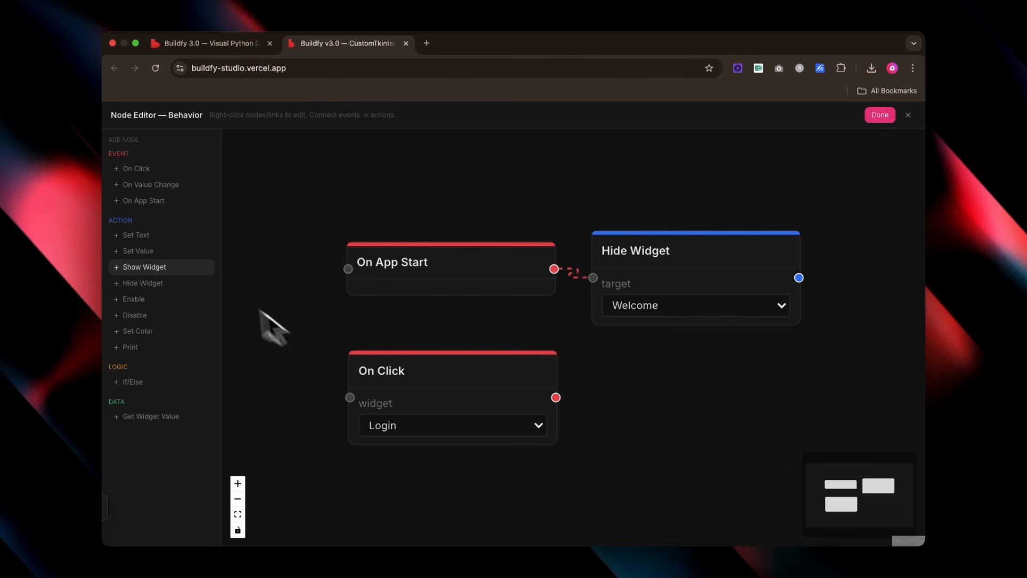
# Add a Show Widget action beside On Click, connect the two nodes and set its target to Welcome
pyautogui.click(166, 268)
pyautogui.moveTo(573, 520); pyautogui.dragTo(692, 363)
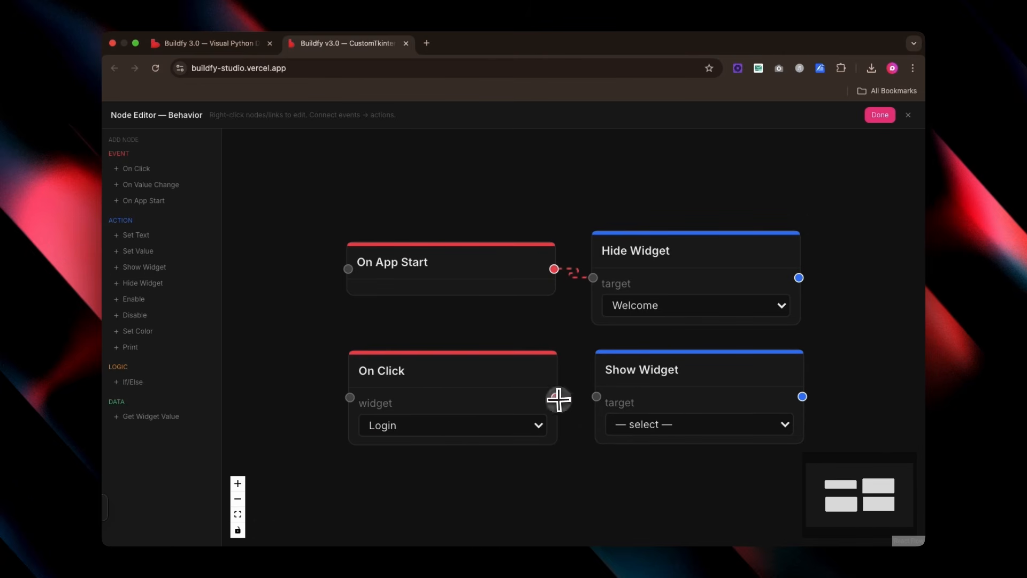
pyautogui.moveTo(559, 399); pyautogui.dragTo(591, 396)
pyautogui.click(637, 426)
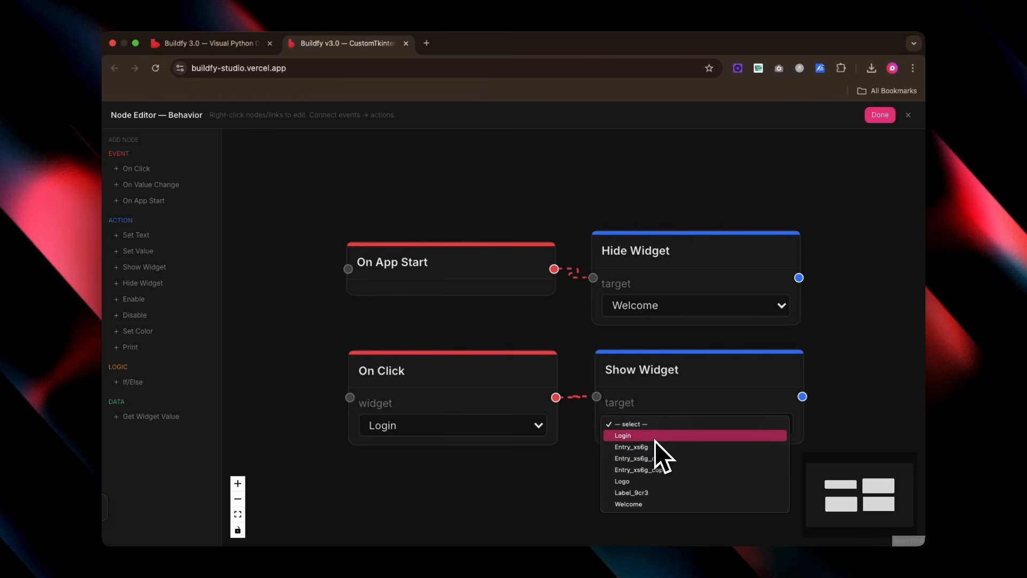
pyautogui.click(650, 504)
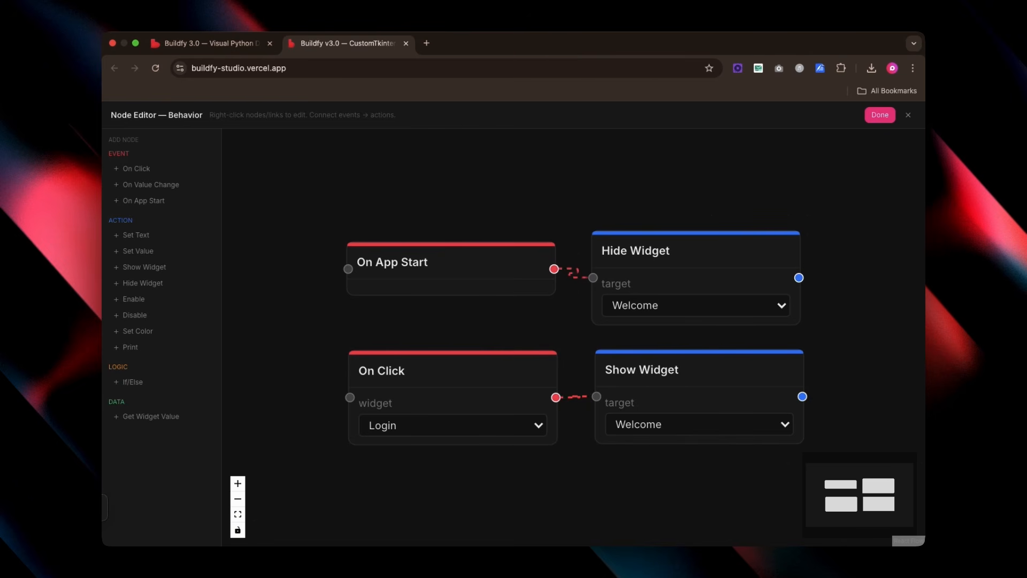
# Nudge the Show Widget node into line beneath the Hide Widget node
pyautogui.scroll(-1, 710, 379)
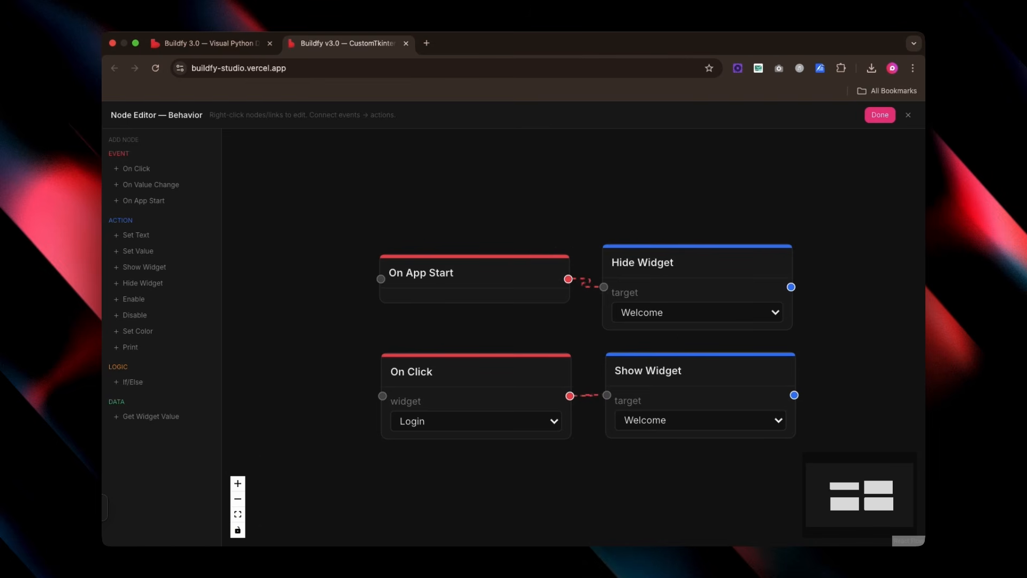
pyautogui.scroll(-1, 686, 368)
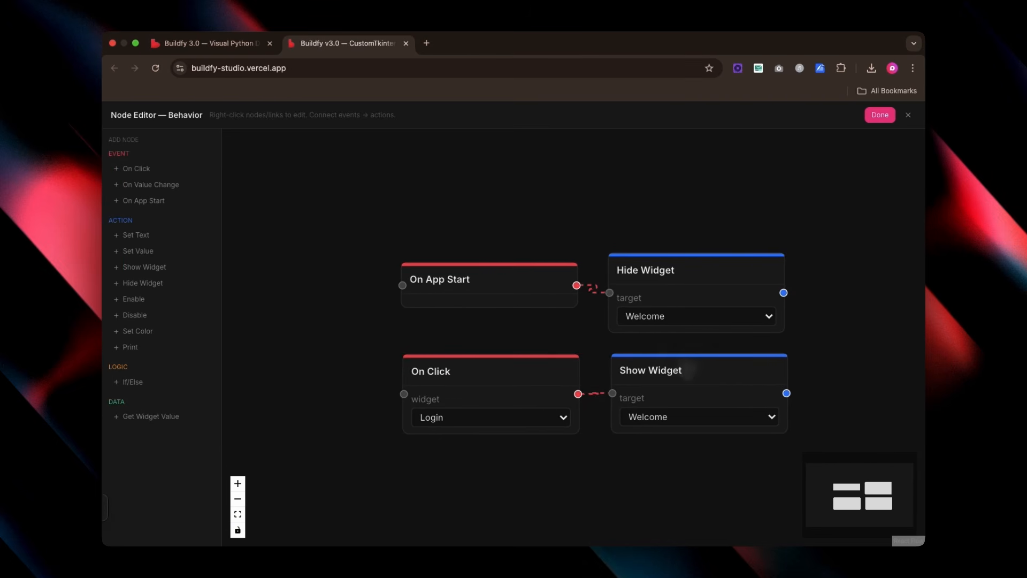
pyautogui.moveTo(852, 365); pyautogui.dragTo(717, 348)
pyautogui.scroll(2, 695, 396)
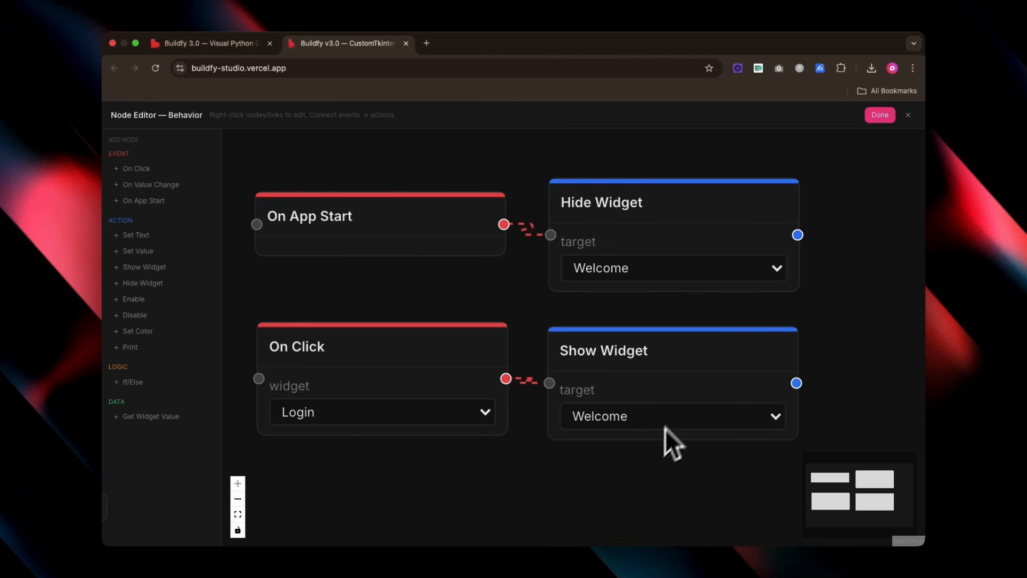
# Finish editing the nodes, check the login page in preview mode and return to the design view
pyautogui.click(880, 118)
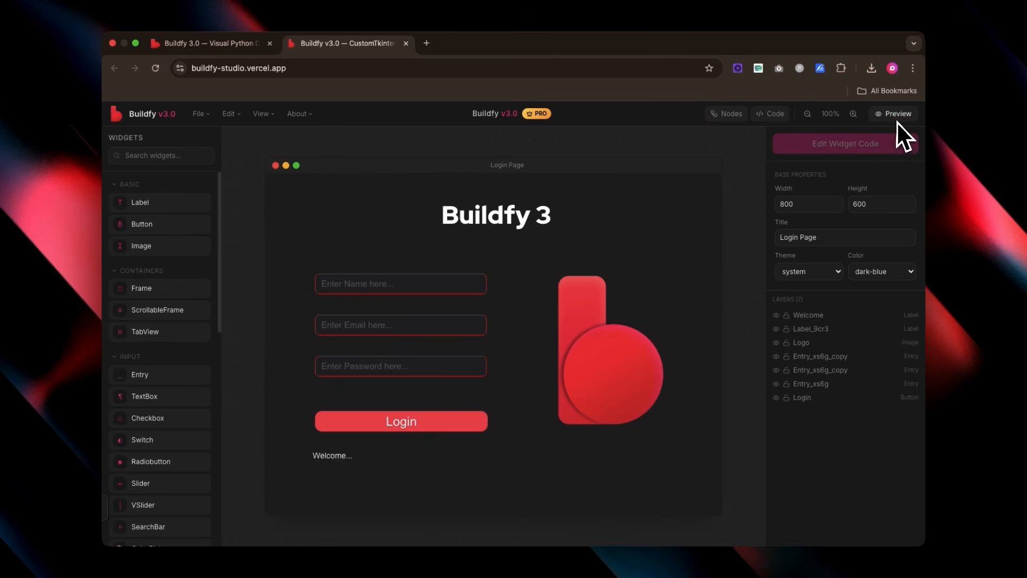
pyautogui.click(897, 118)
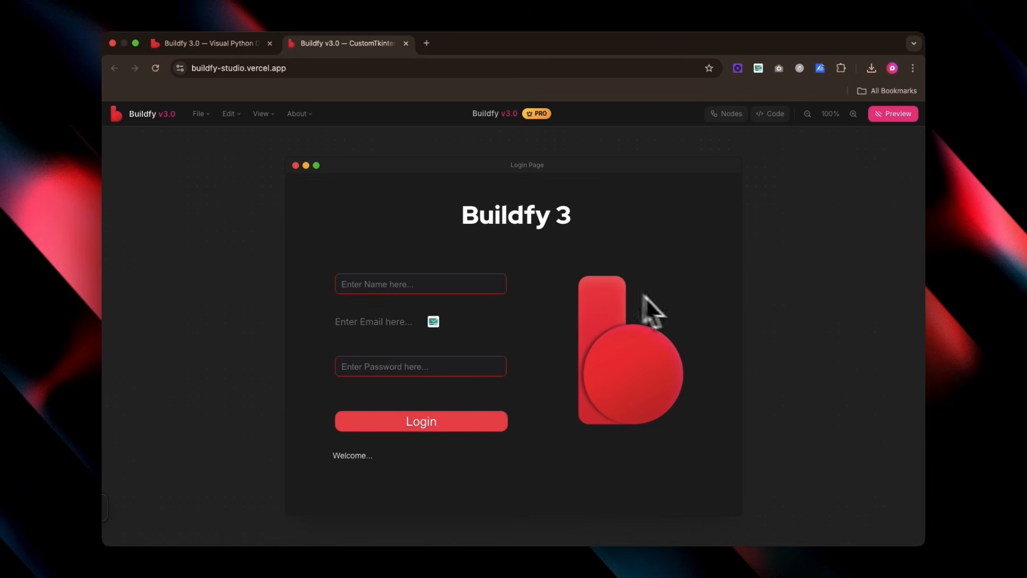
pyautogui.click(906, 119)
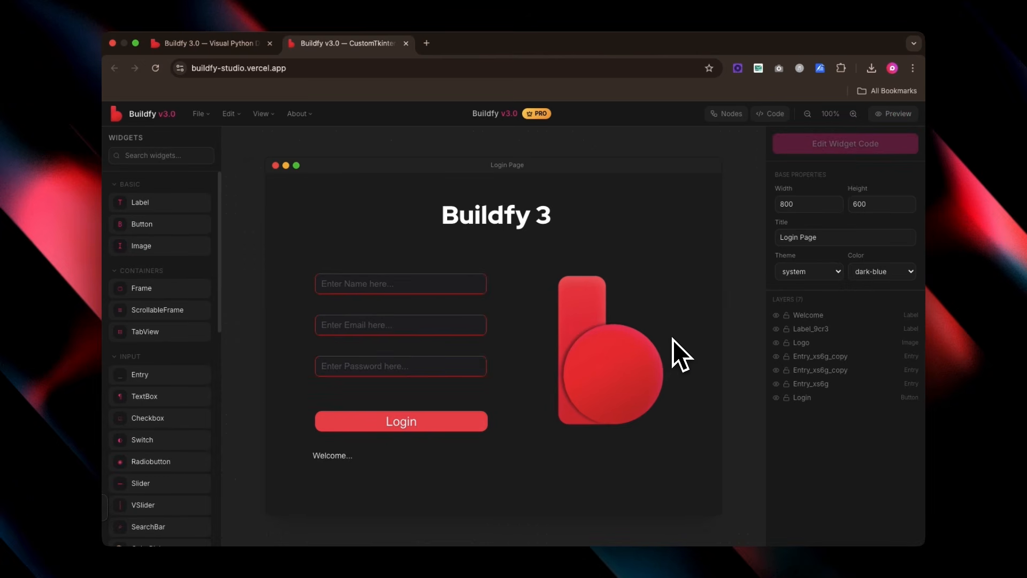
# Save the login page project with Save As
pyautogui.click(206, 114)
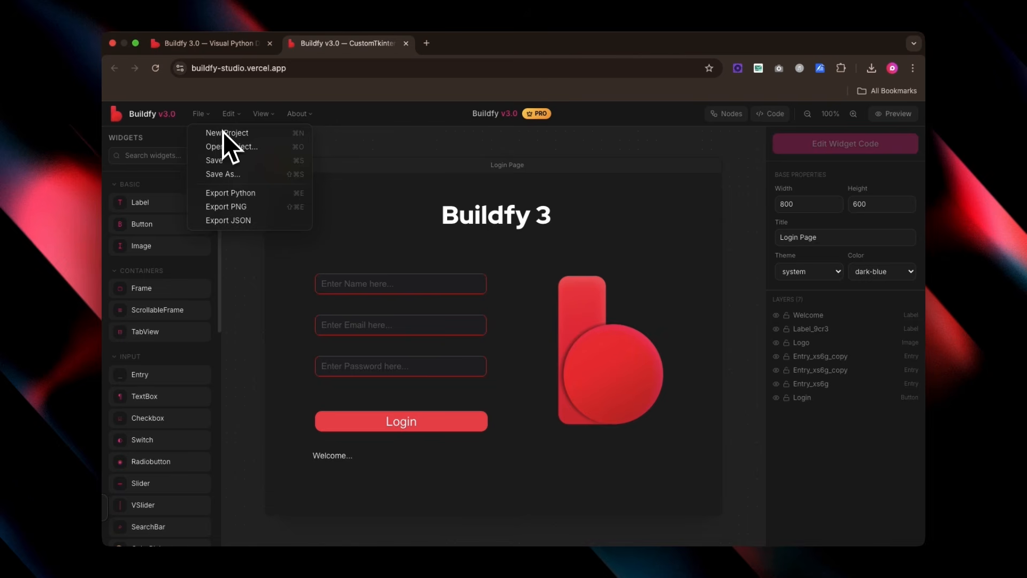
pyautogui.click(224, 173)
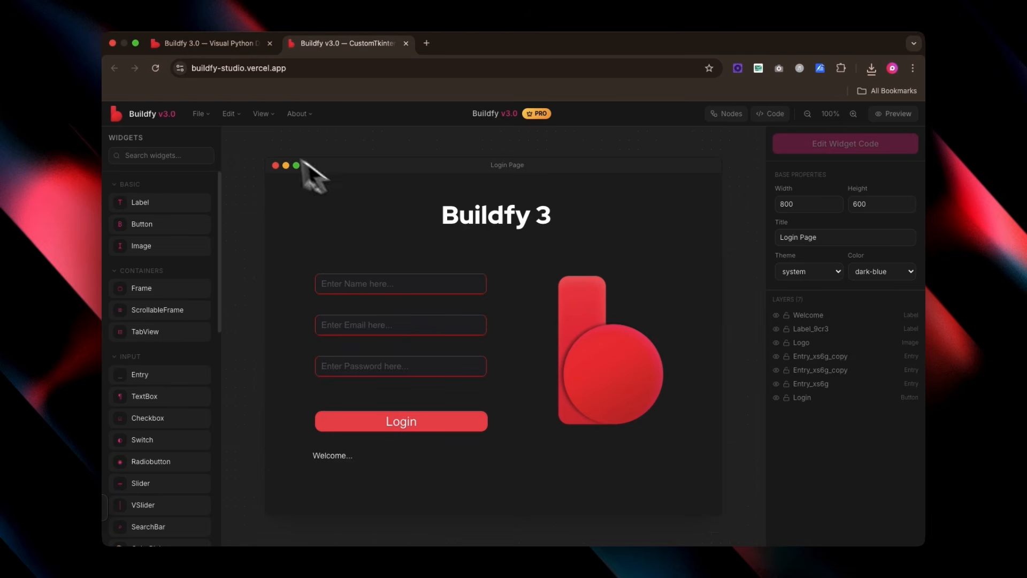
# Export the login page as Python code and review the generated script
pyautogui.click(199, 112)
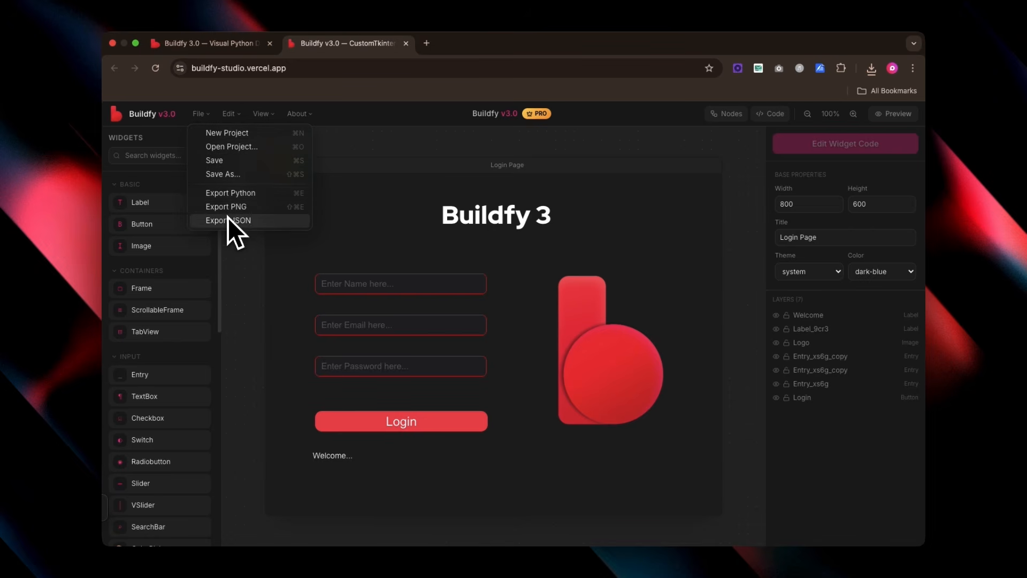
pyautogui.click(231, 192)
pyautogui.scroll(-10, 411, 351)
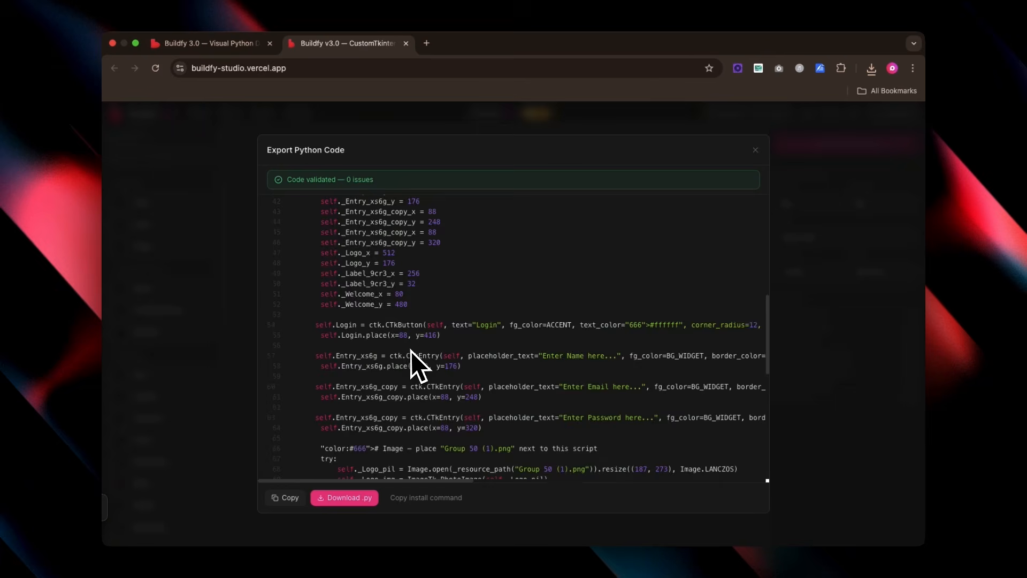
pyautogui.scroll(-2, 408, 352)
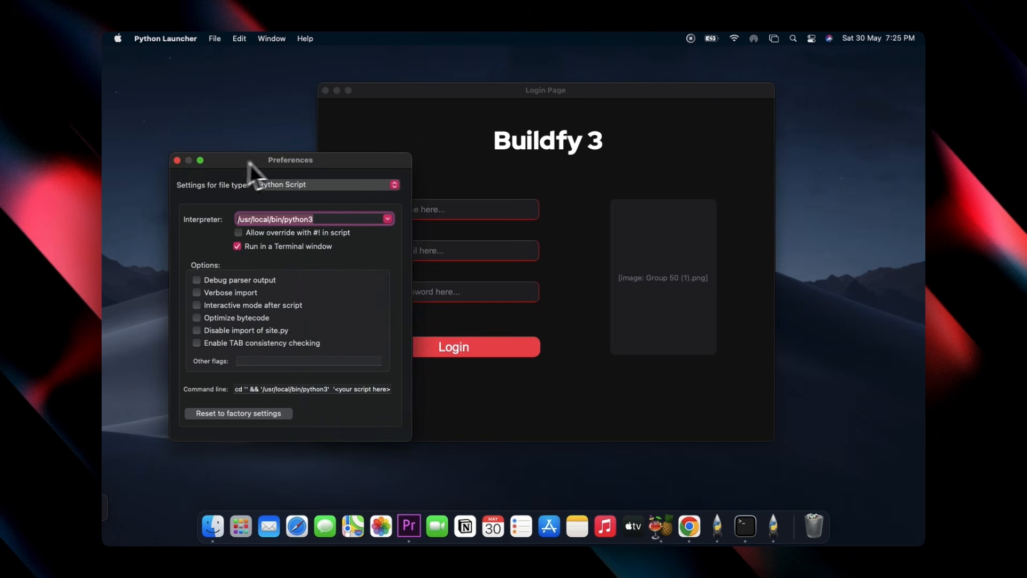
# In the running Python app, separate the Preferences and Login Page windows and test the entry fields and Login button
pyautogui.moveTo(278, 163); pyautogui.dragTo(230, 125)
pyautogui.moveTo(462, 91); pyautogui.dragTo(531, 99)
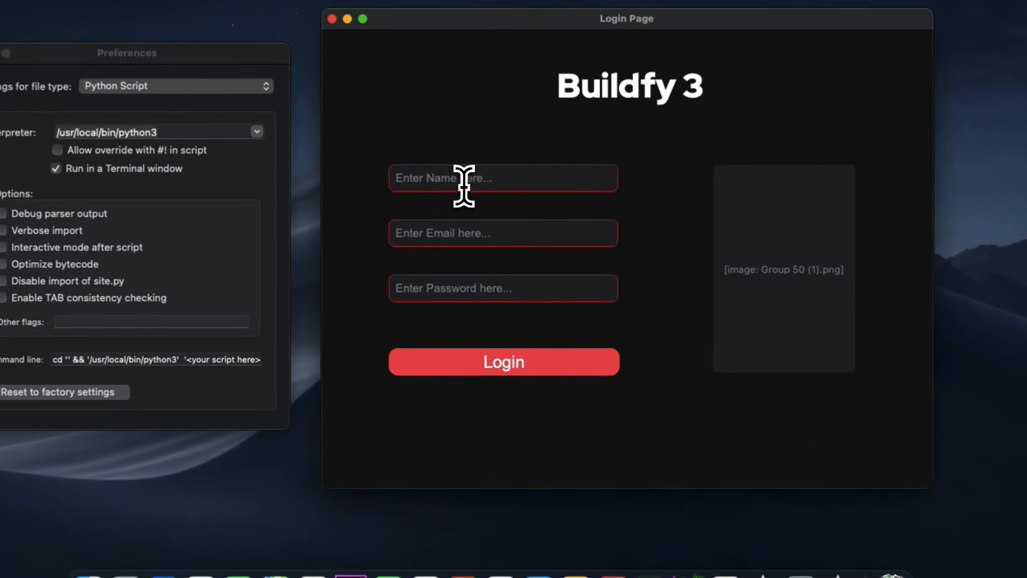
pyautogui.click(496, 218)
pyautogui.click(497, 257)
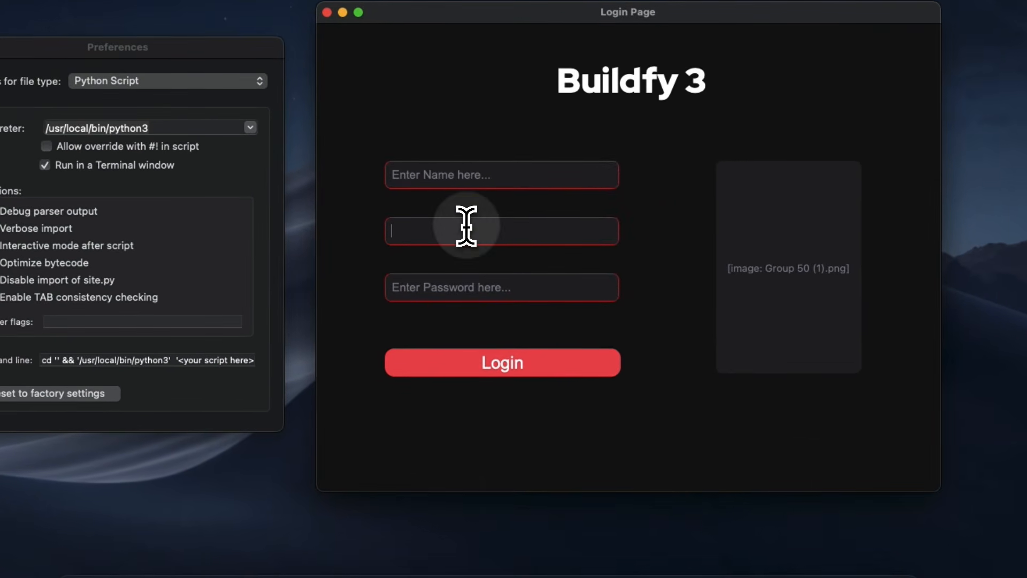
pyautogui.click(465, 283)
pyautogui.click(505, 366)
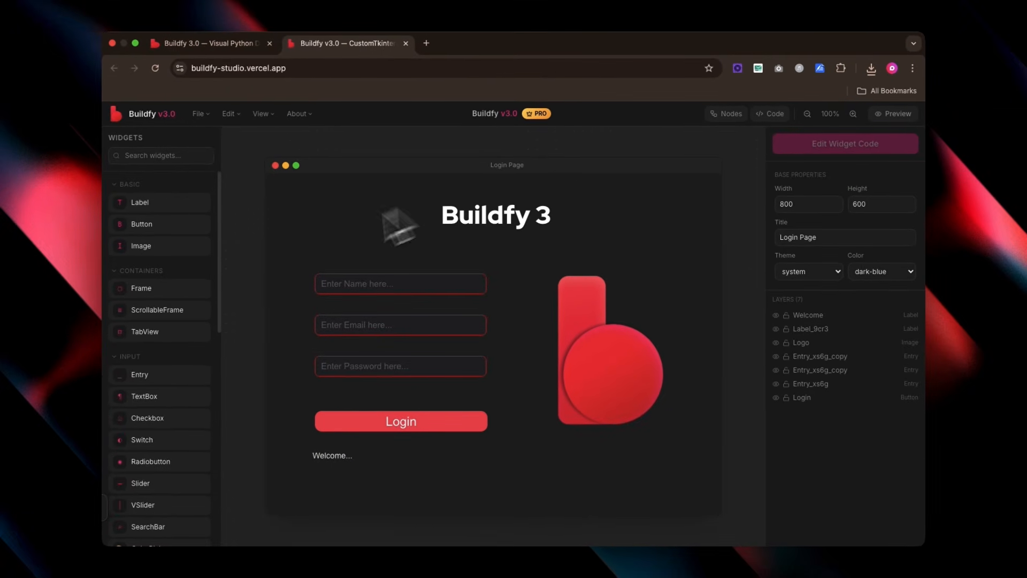
# Back in Buildfy, browse the available widgets and check the Pro upgrade status
pyautogui.scroll(-4, 204, 351)
pyautogui.scroll(-6, 203, 352)
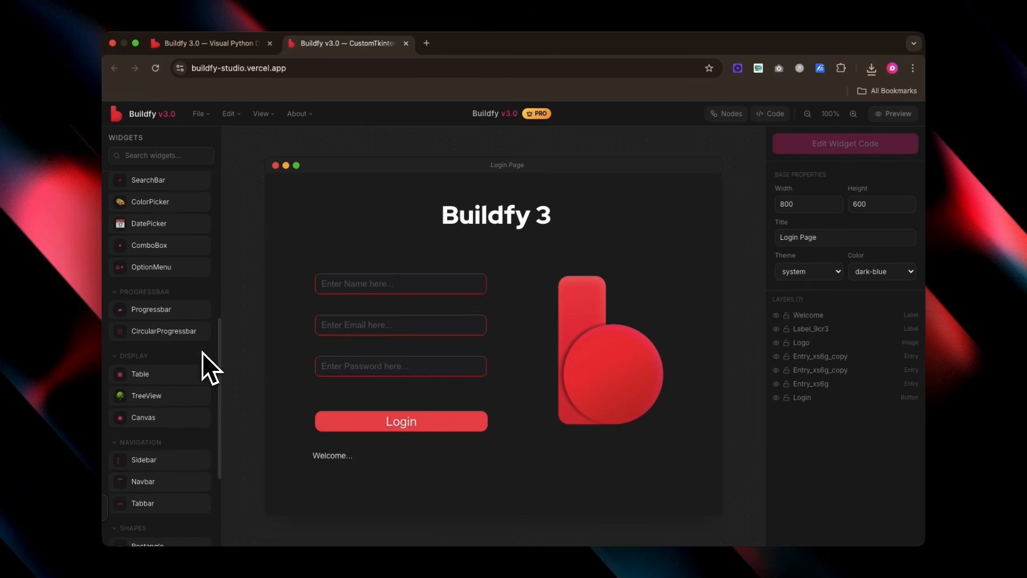
pyautogui.scroll(10, 198, 352)
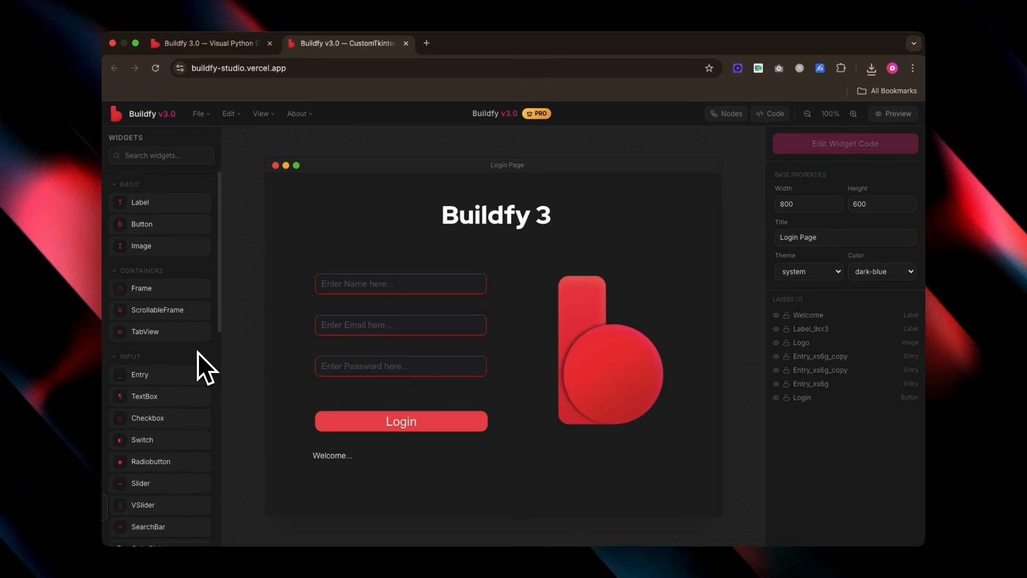
pyautogui.click(543, 114)
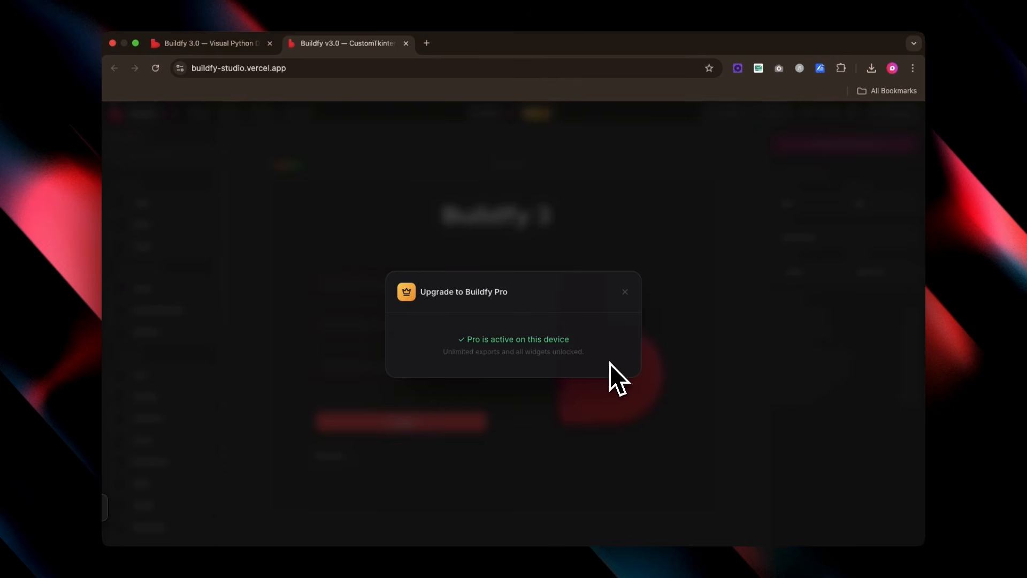
pyautogui.click(625, 293)
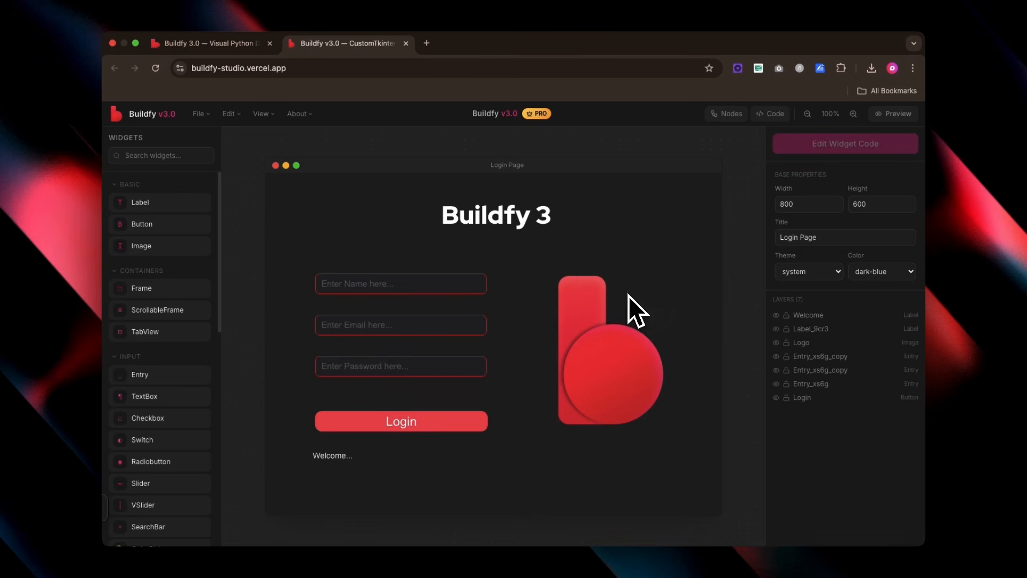